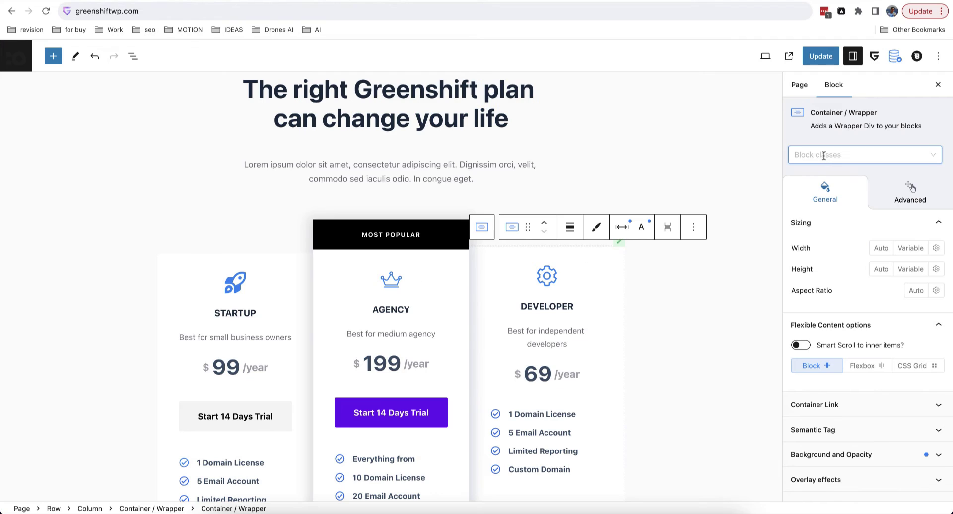
- Add the class flex_class to the Developer pricing card's Container / Wrapper
left_click(824, 156)
left_click(817, 177)
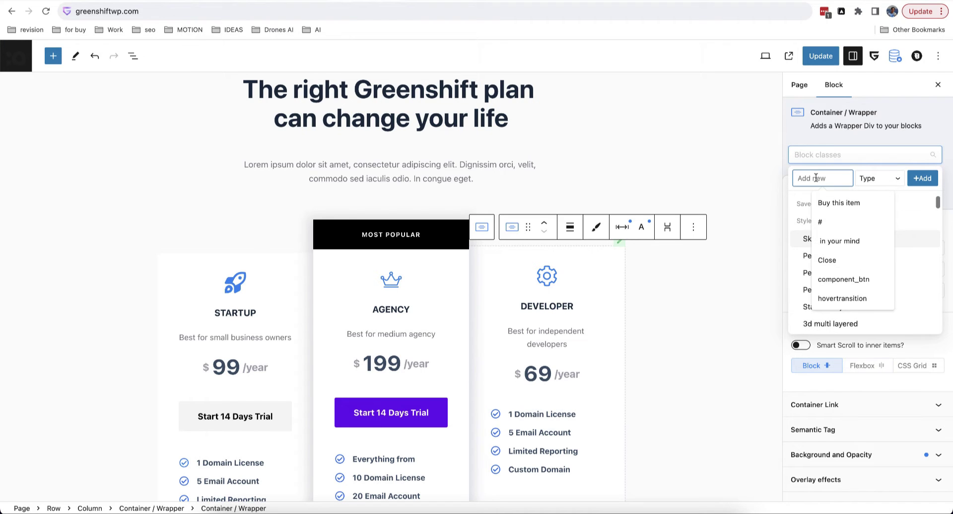
type("flex_class")
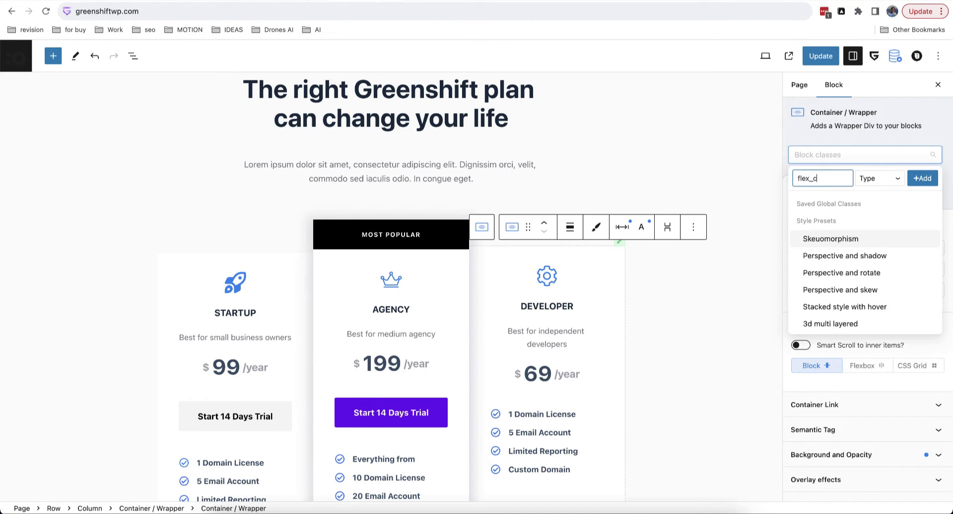
left_click(922, 179)
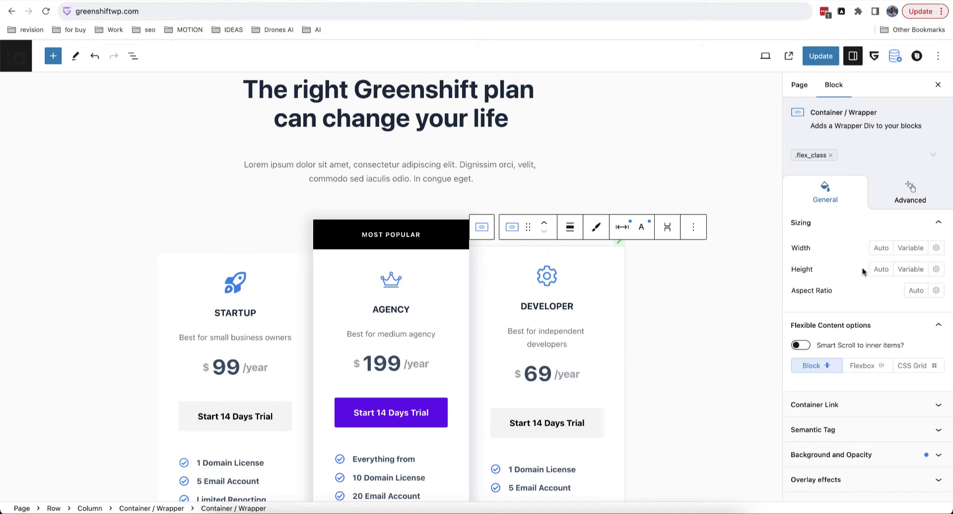
left_click(909, 183)
scroll(901, 272, "down", 5)
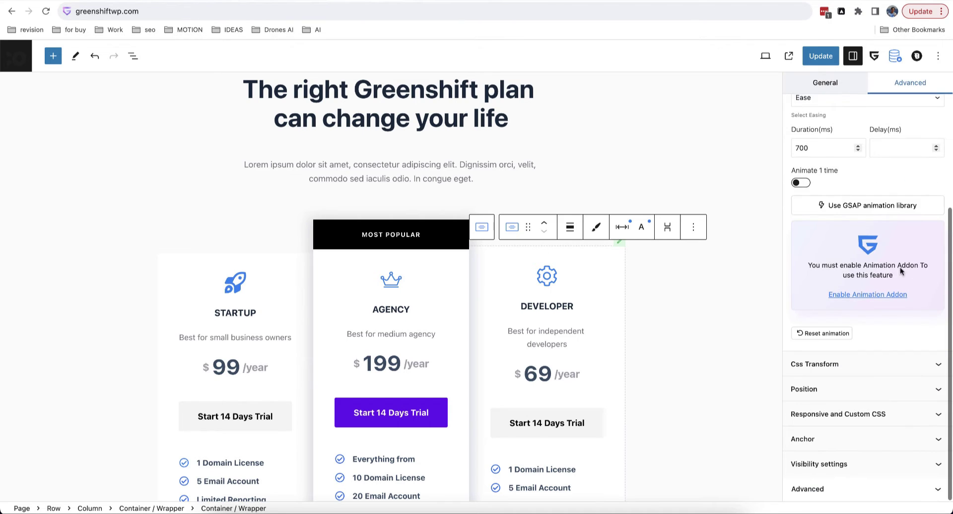
left_click(839, 487)
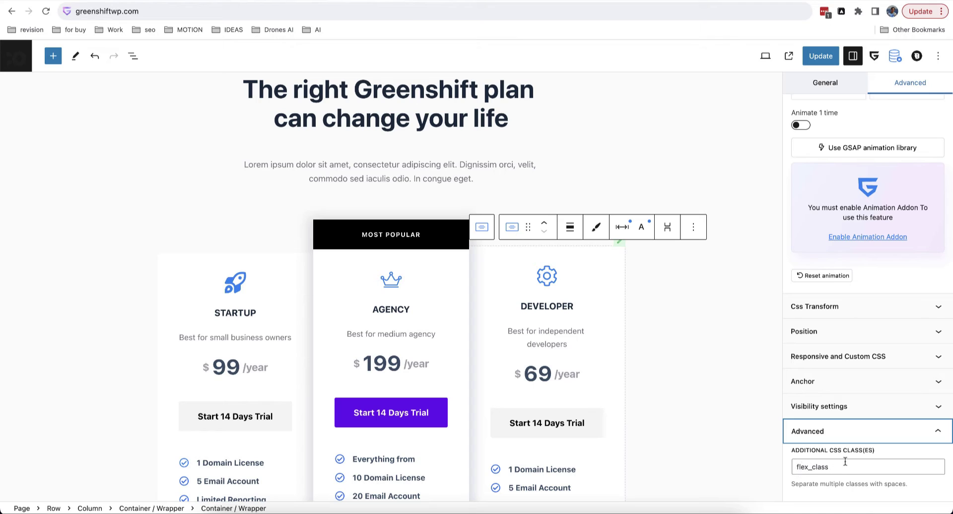
left_click(844, 468)
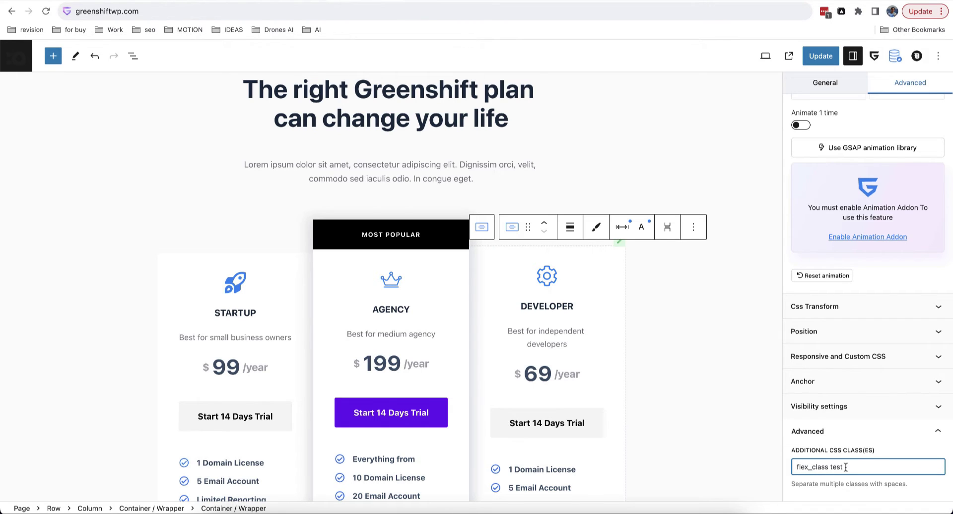
key("Return")
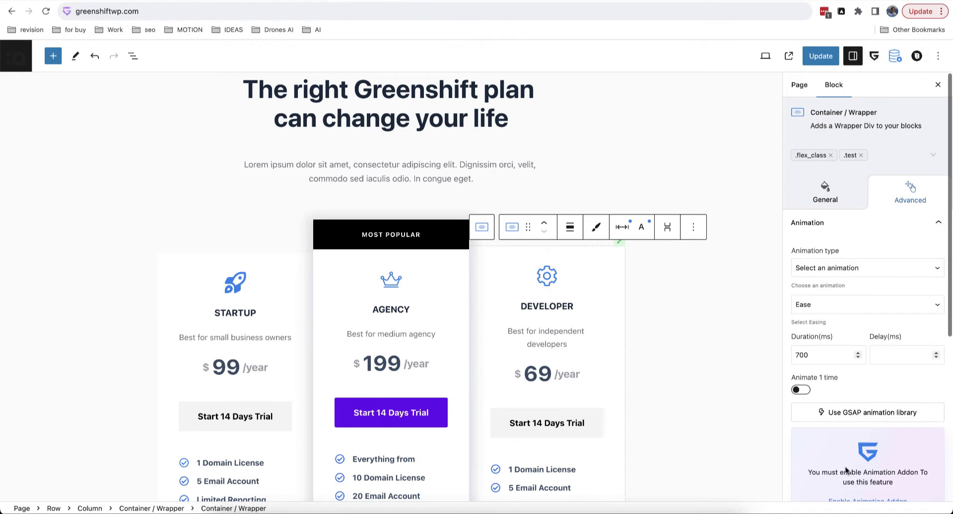
left_click(861, 156)
scroll(884, 328, "down", 5)
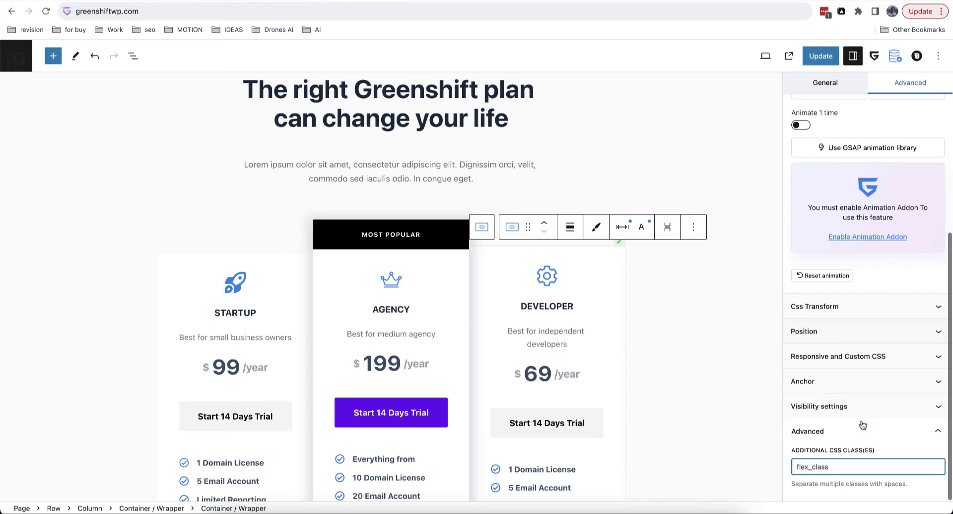
scroll(851, 465, "up", 5)
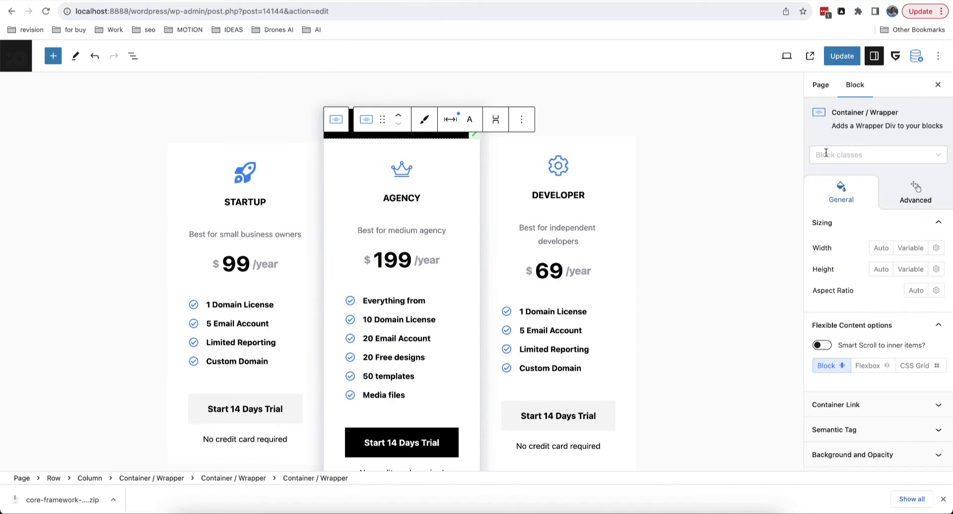
- Add flex_class to the card wrapper as a Local Class
left_click(847, 155)
left_click(837, 178)
type("fle")
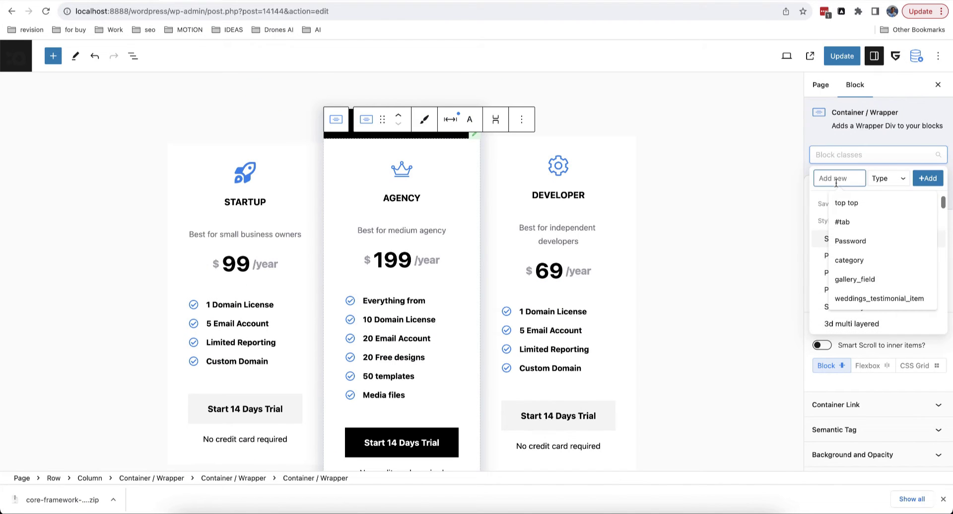
type("x_class")
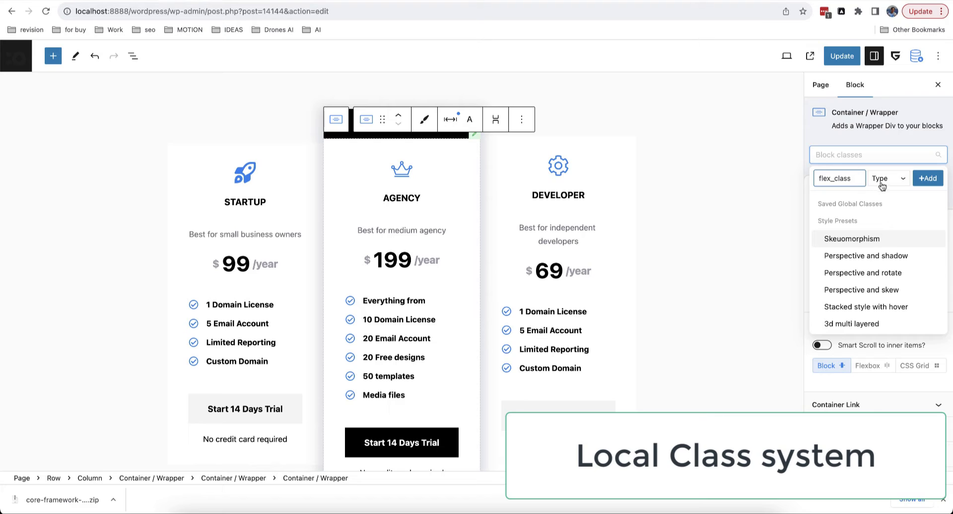
left_click(888, 179)
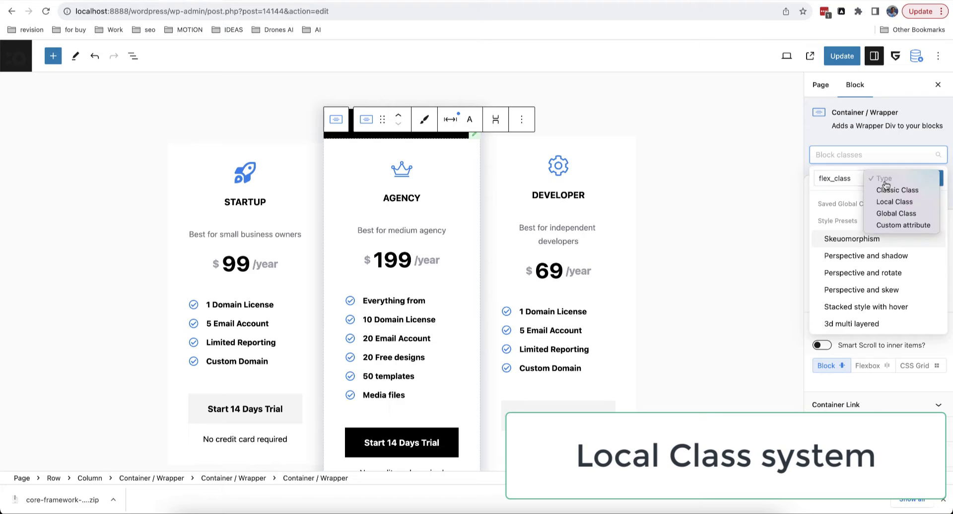
left_click(910, 199)
left_click(928, 179)
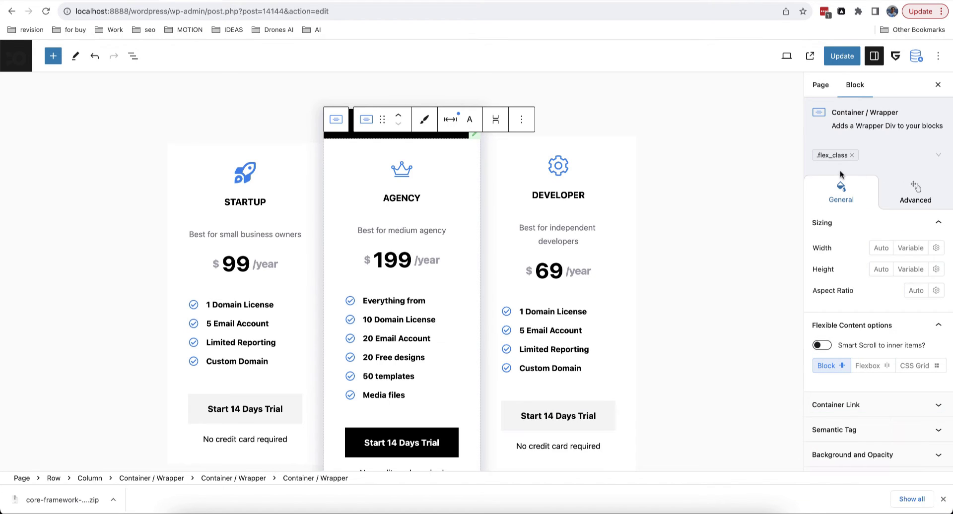
- Give flex_class a Flexbox layout with custom child order, moving the trial button above the features
left_click(828, 155)
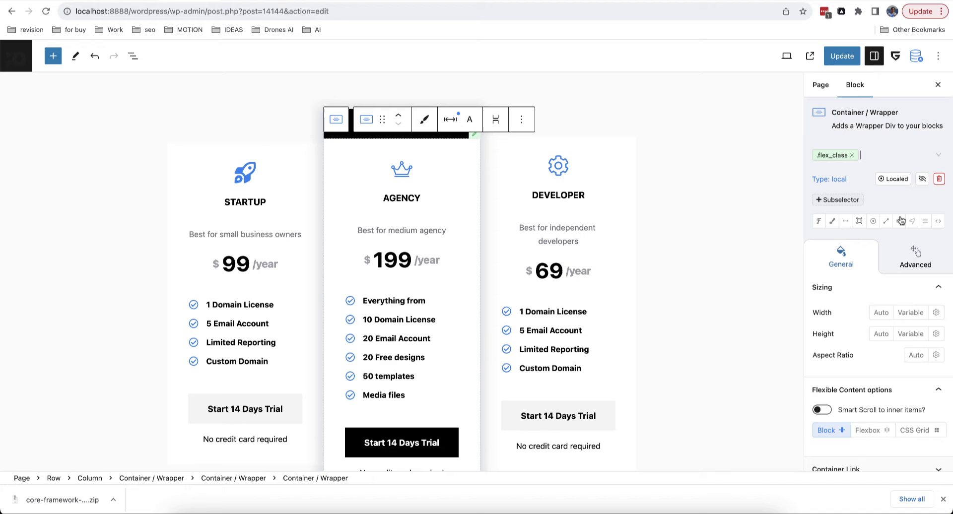
left_click(926, 221)
left_click(879, 265)
scroll(879, 266, "down", 4)
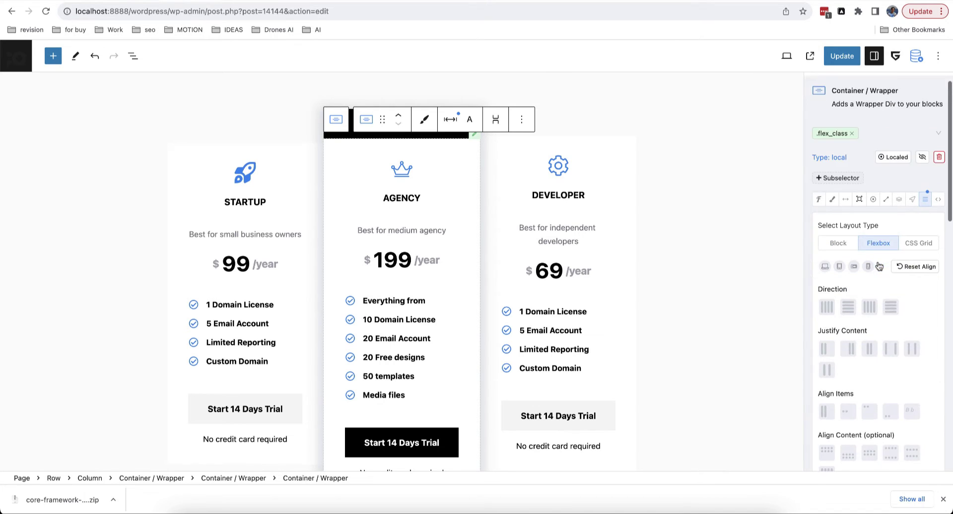
left_click(827, 385)
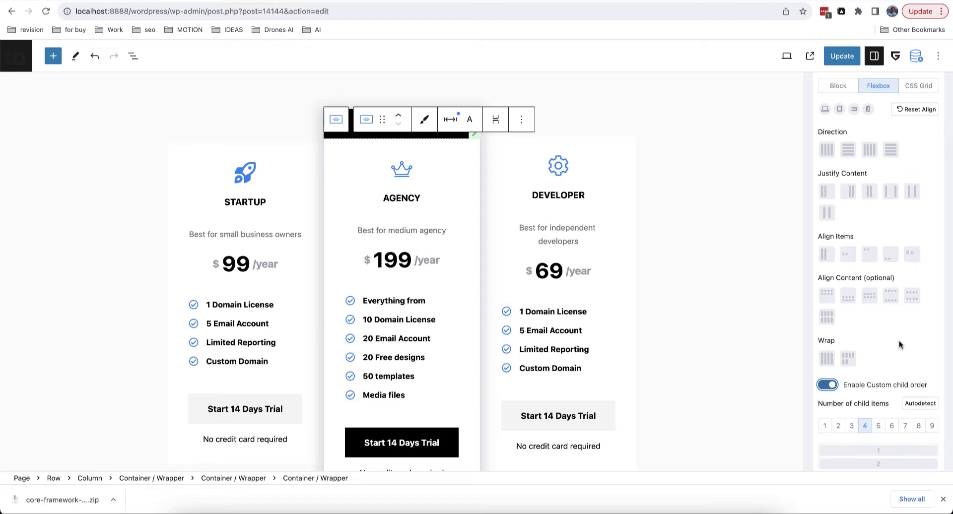
scroll(901, 345, "down", 4)
left_click(921, 194)
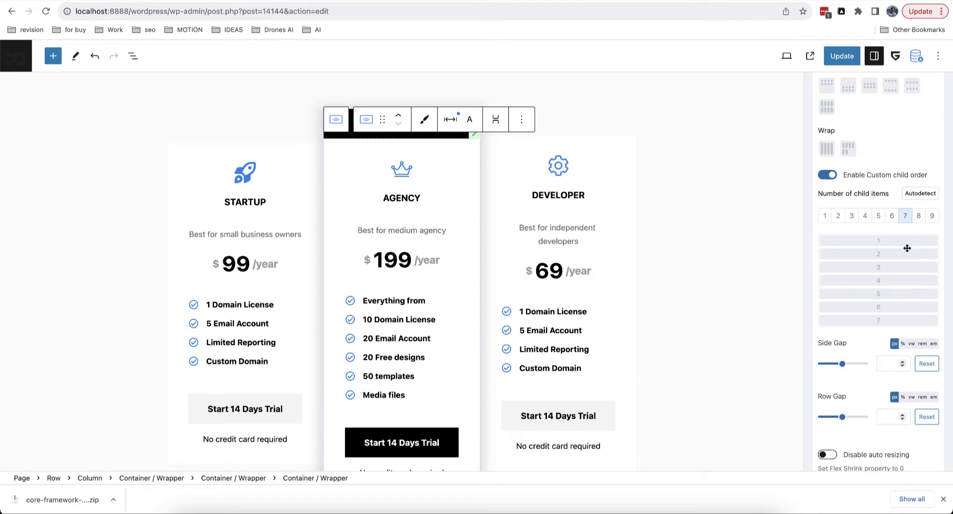
mouse_move(888, 254)
left_mouse_down()
mouse_move(891, 272)
mouse_move(889, 255)
left_mouse_up()
mouse_move(887, 291)
left_mouse_down()
mouse_move(886, 277)
mouse_move(888, 307)
left_mouse_up()
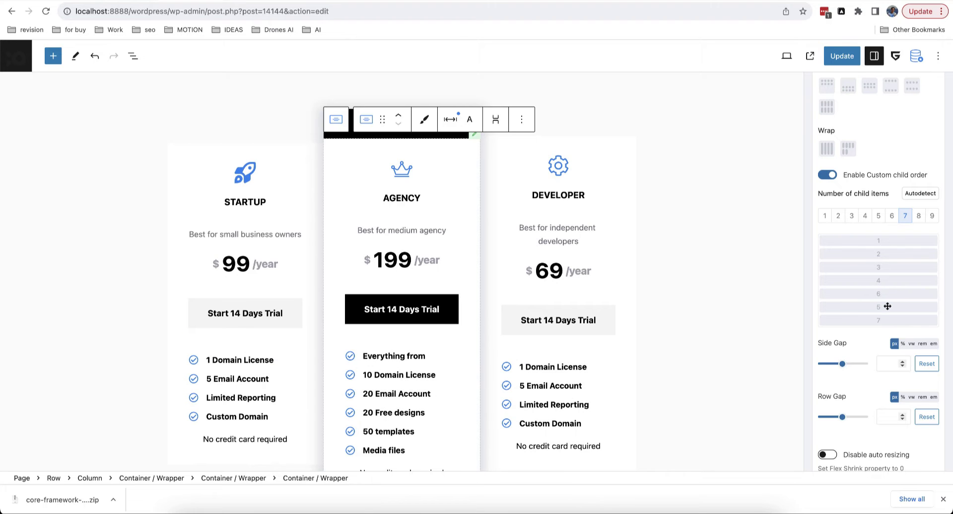
- Save the page with Ctrl+S
scroll(765, 281, "down", 3)
scroll(766, 282, "up", 3)
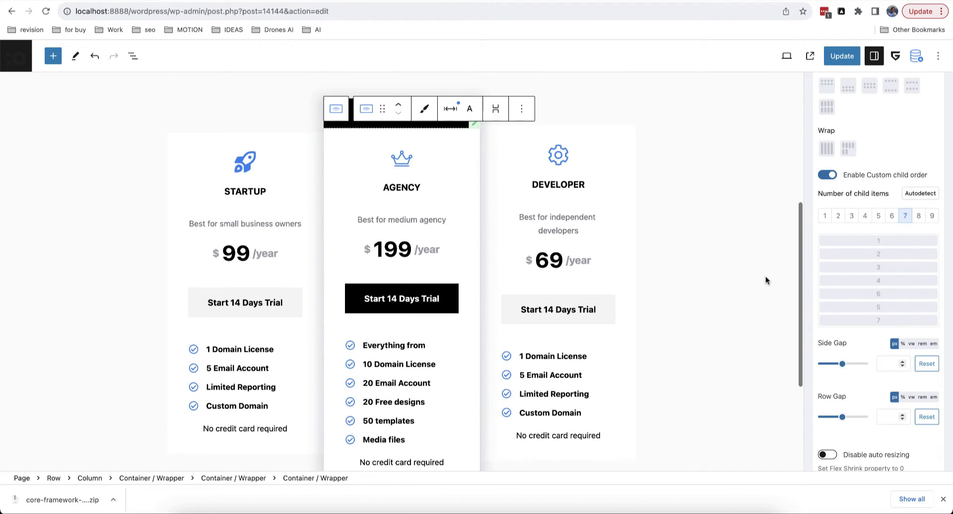
key("ctrl+s")
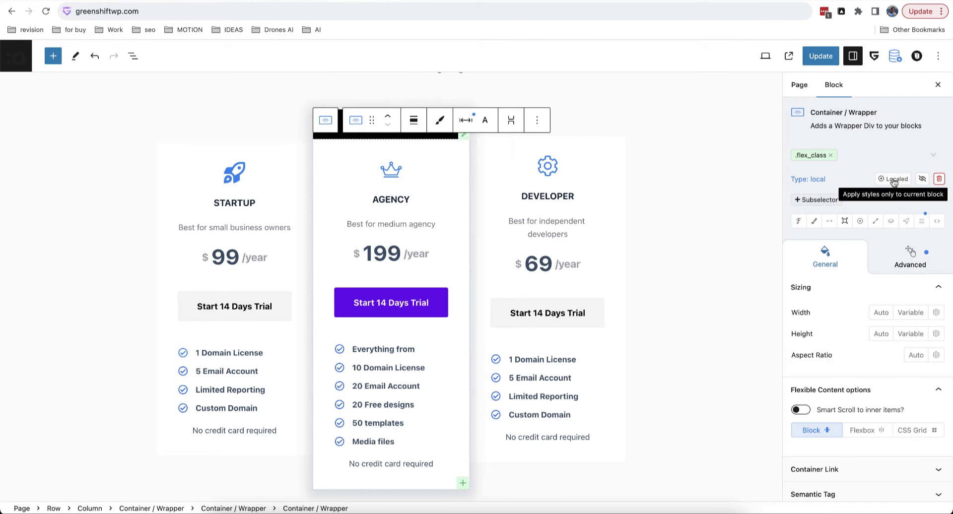
left_click(893, 180)
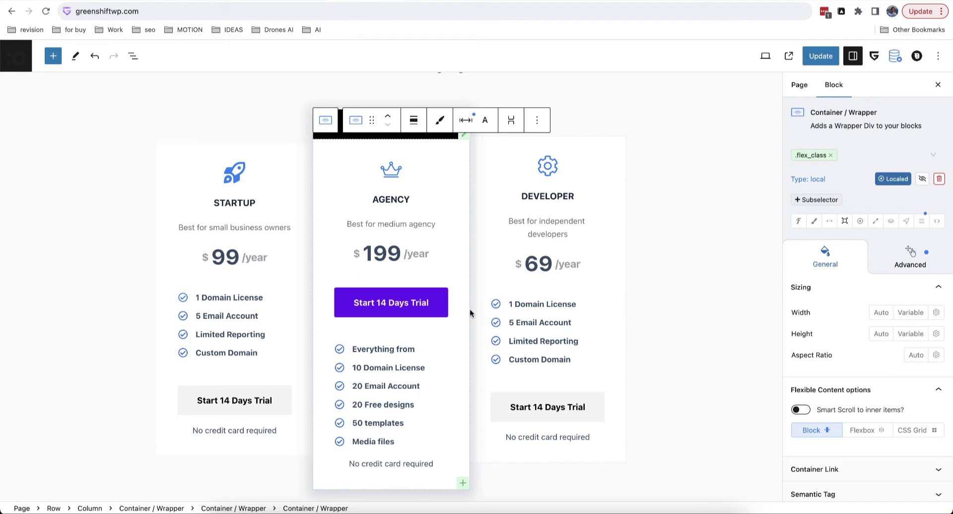
left_click(897, 179)
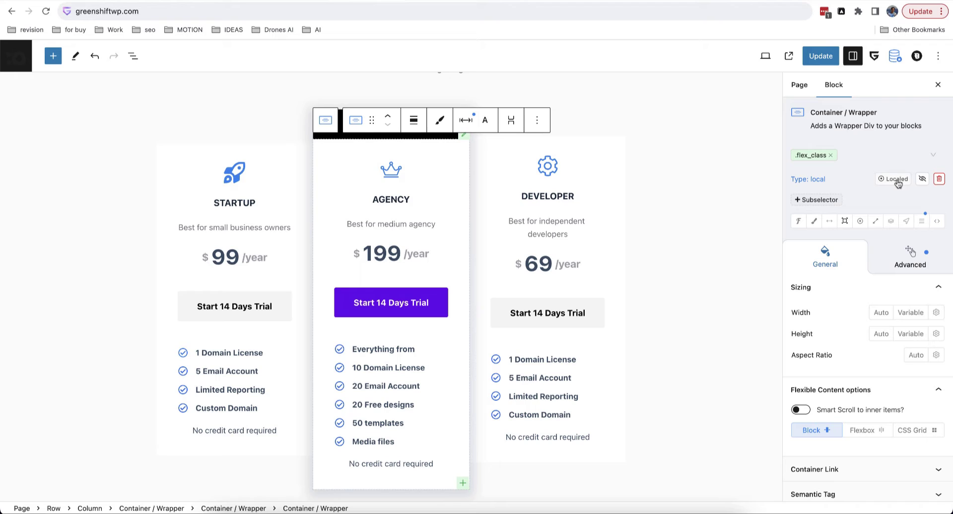
left_click(922, 180)
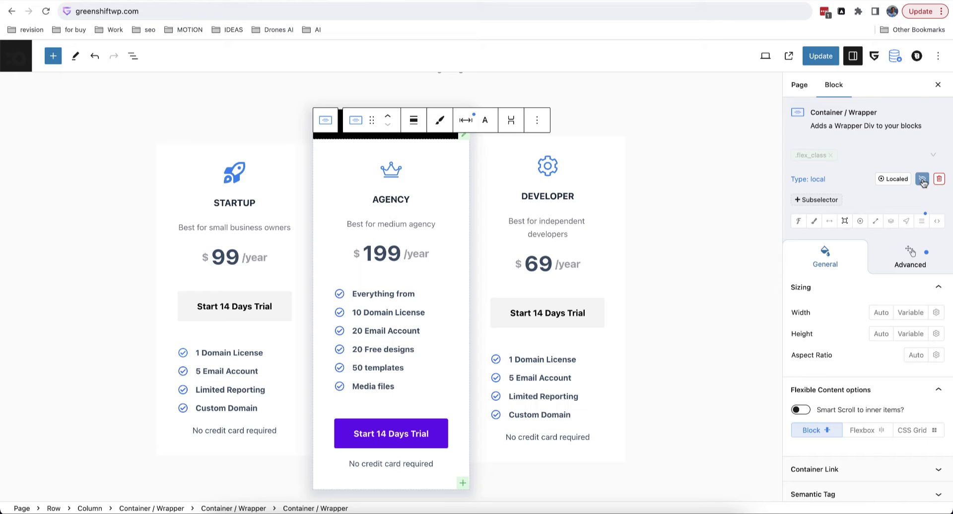
left_click(922, 180)
left_click(922, 181)
left_click(922, 180)
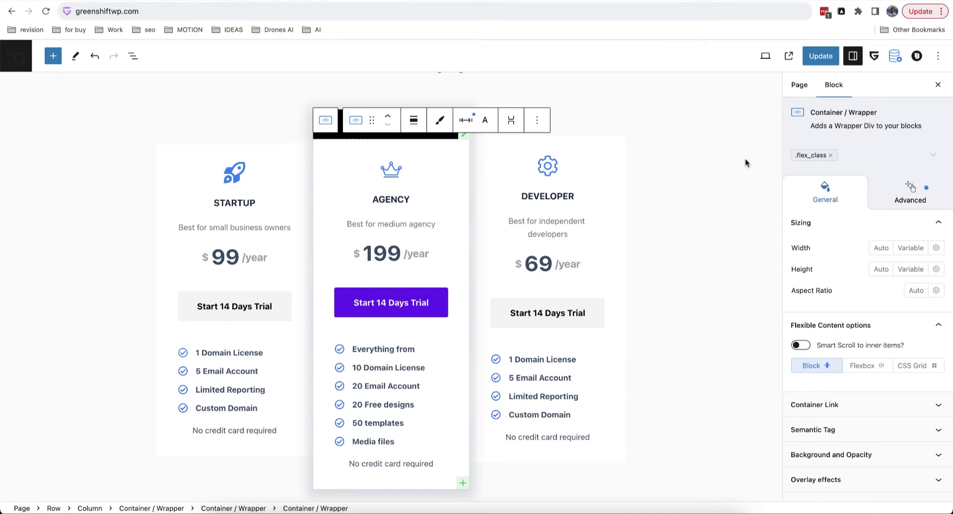
mouse_move(805, 155)
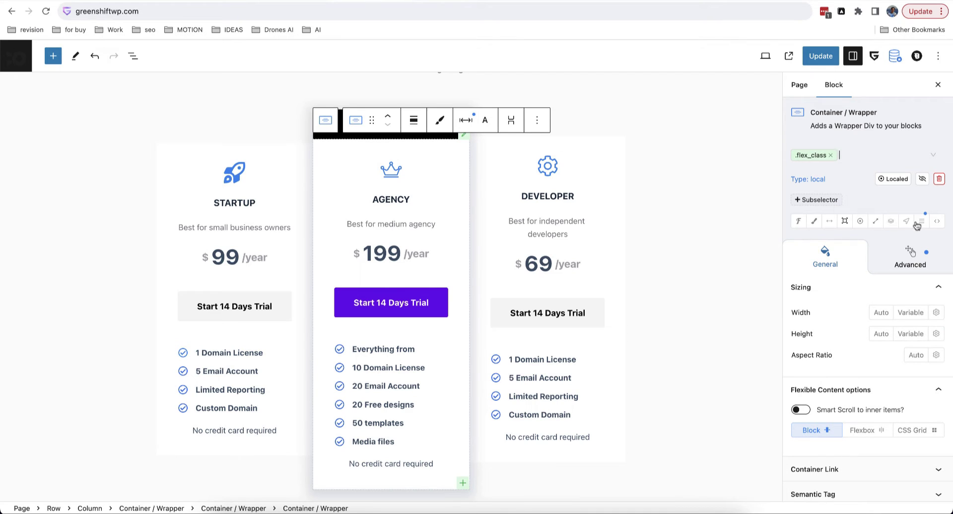
- From the Startup card's wrapper, locate the block controlling .flex_class and show its local class settings
left_click(276, 159)
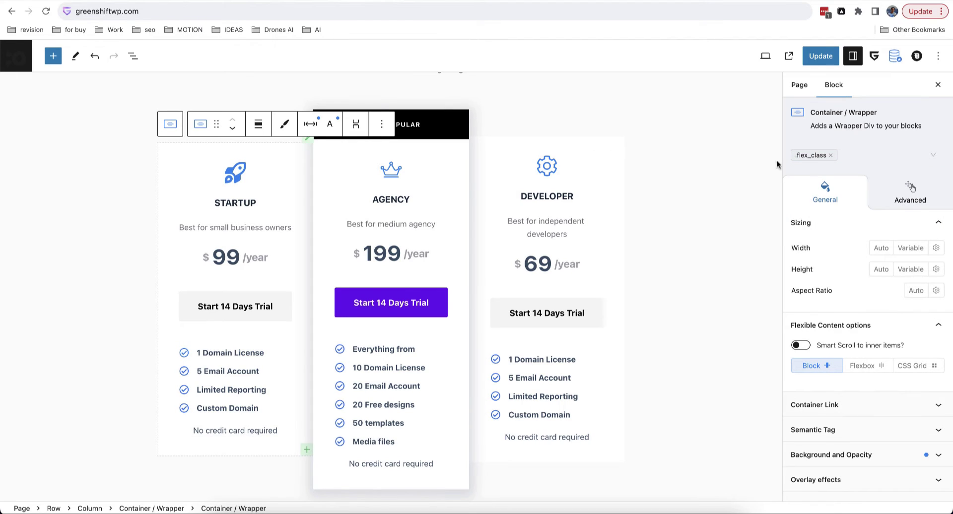
left_click(812, 155)
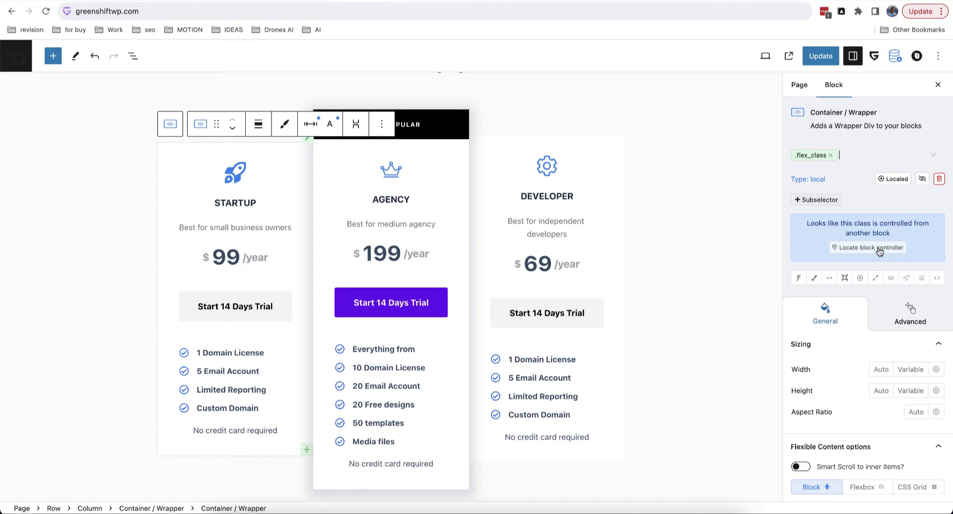
left_click(860, 248)
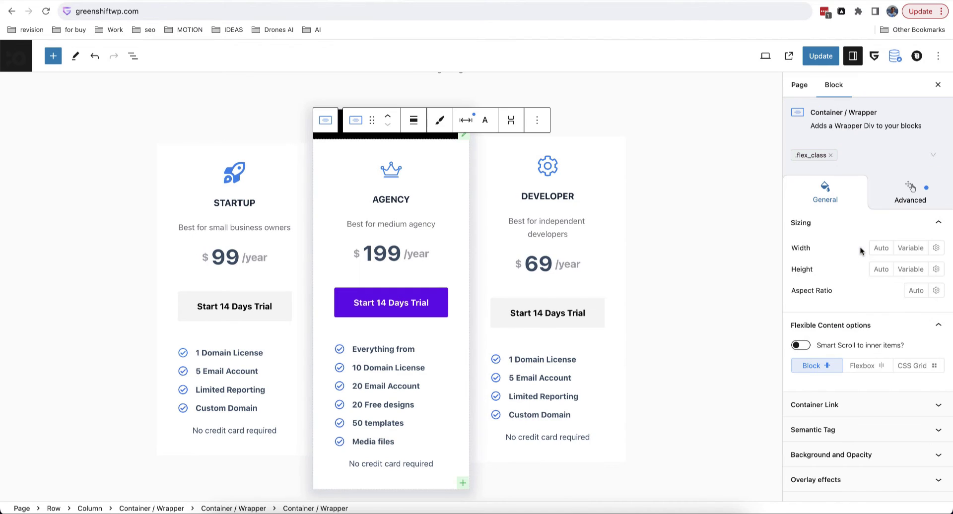
left_click(803, 156)
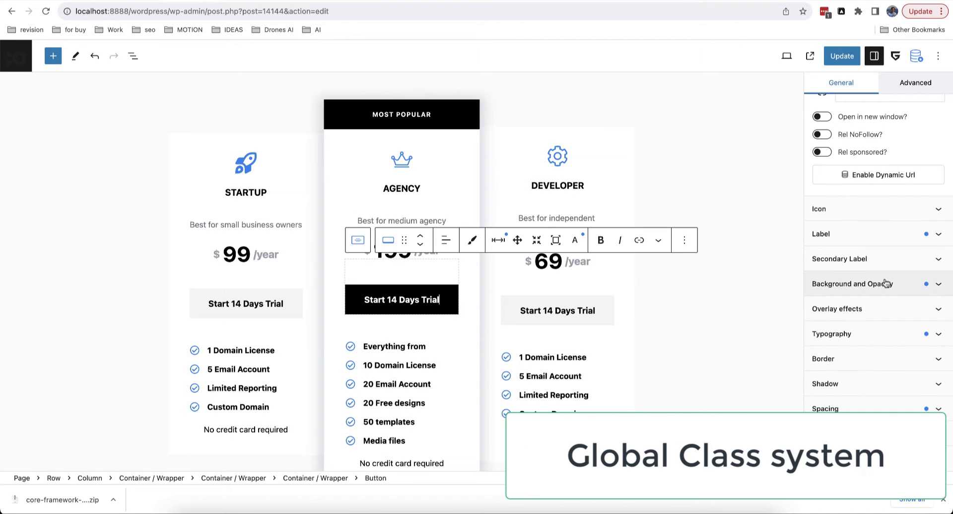
- Create the global class component_btn on the Agency button and enable editing its styles
scroll(886, 283, "up", 3)
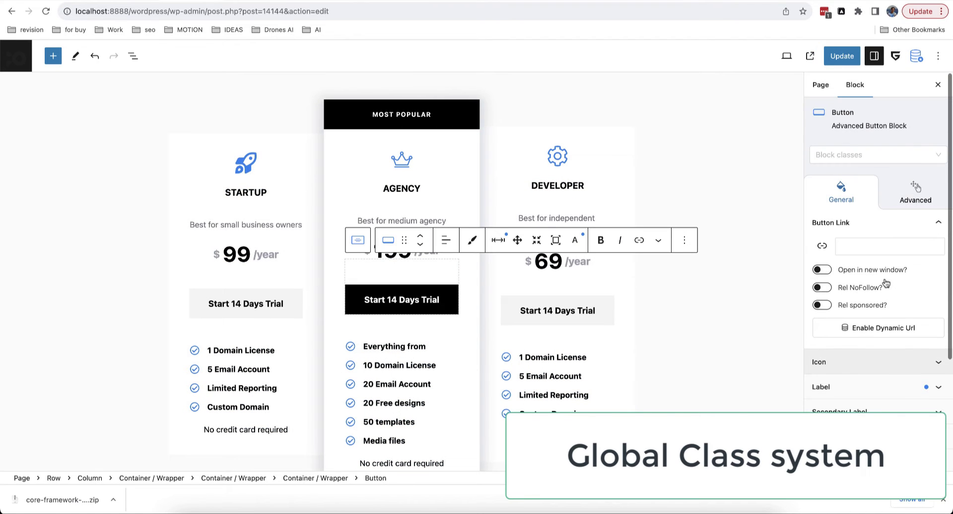
left_click(850, 156)
left_click(839, 177)
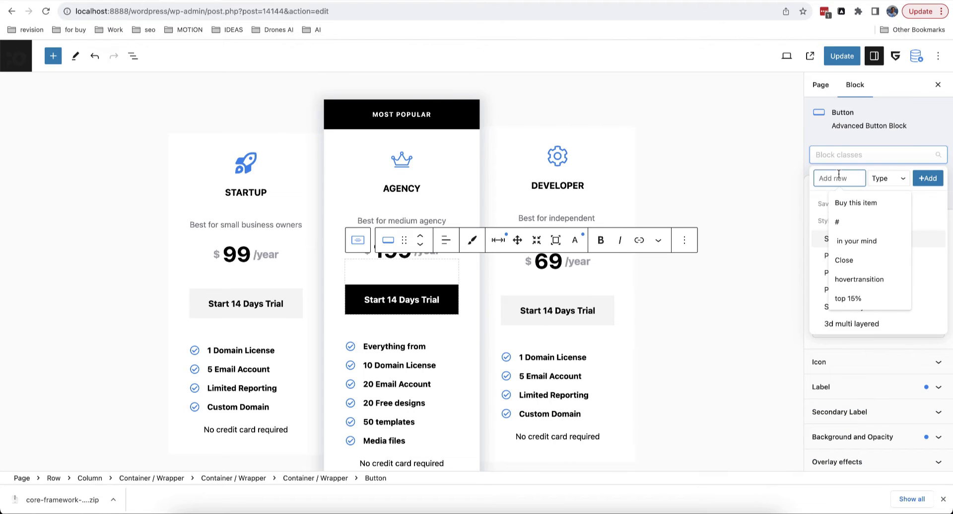
type("component")
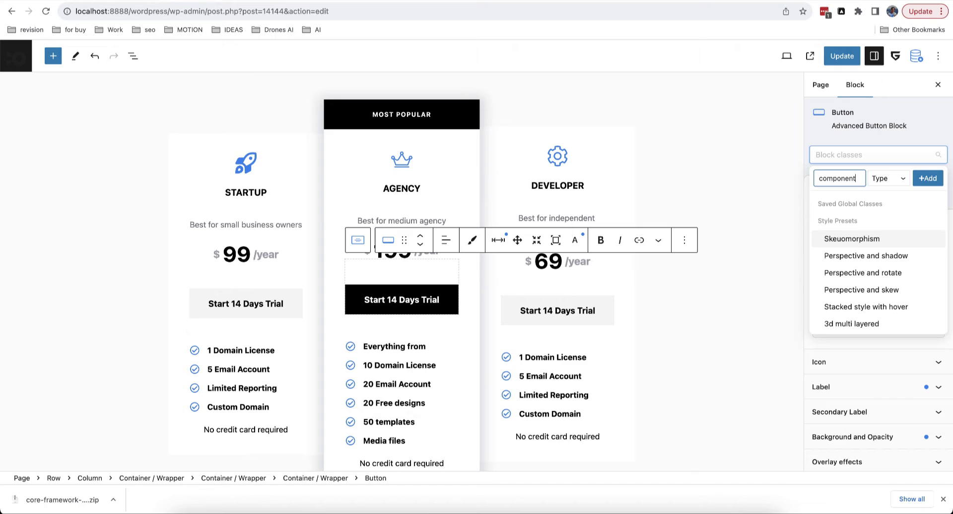
type("_btn")
left_click(889, 178)
left_click(905, 208)
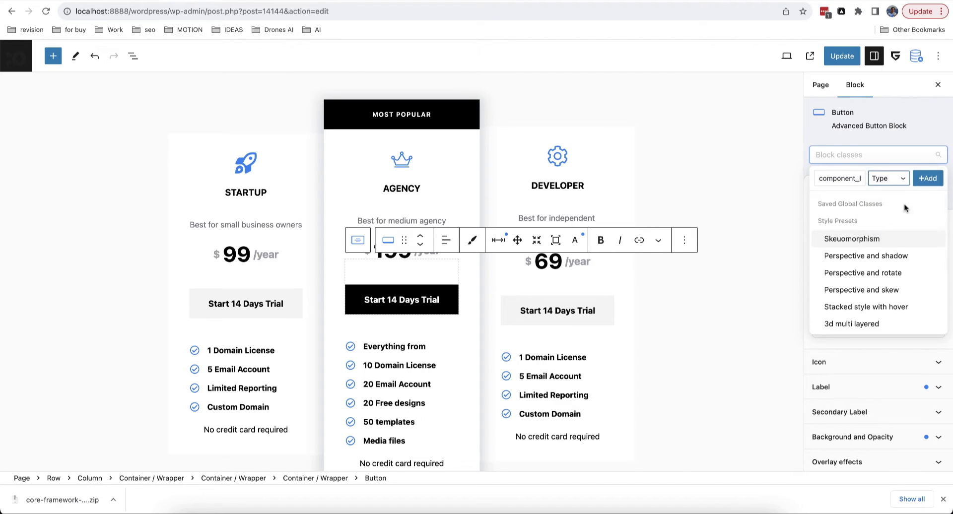
left_click(928, 178)
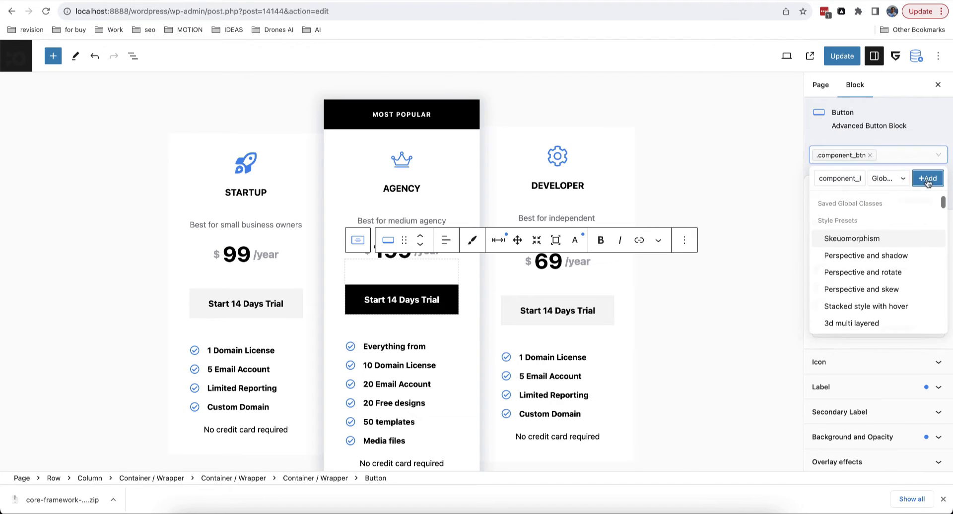
left_click(844, 156)
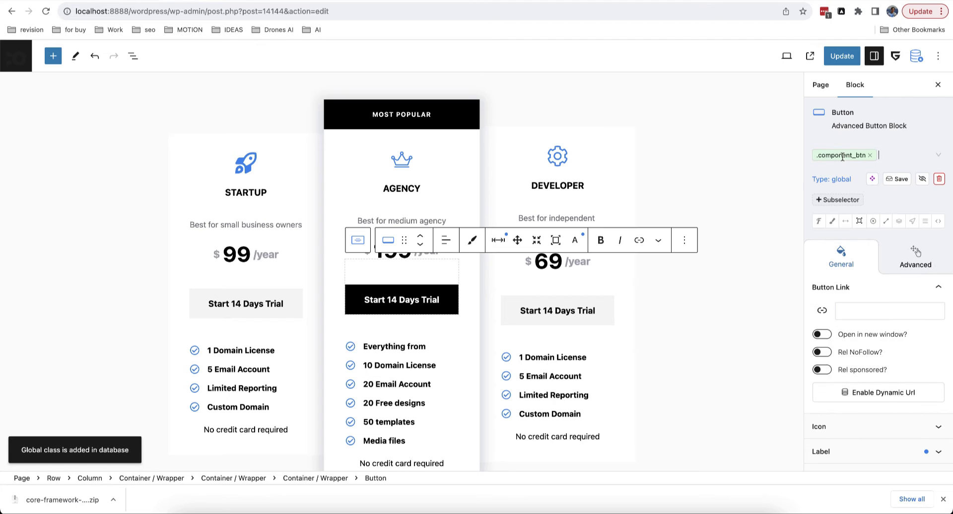
left_click(872, 181)
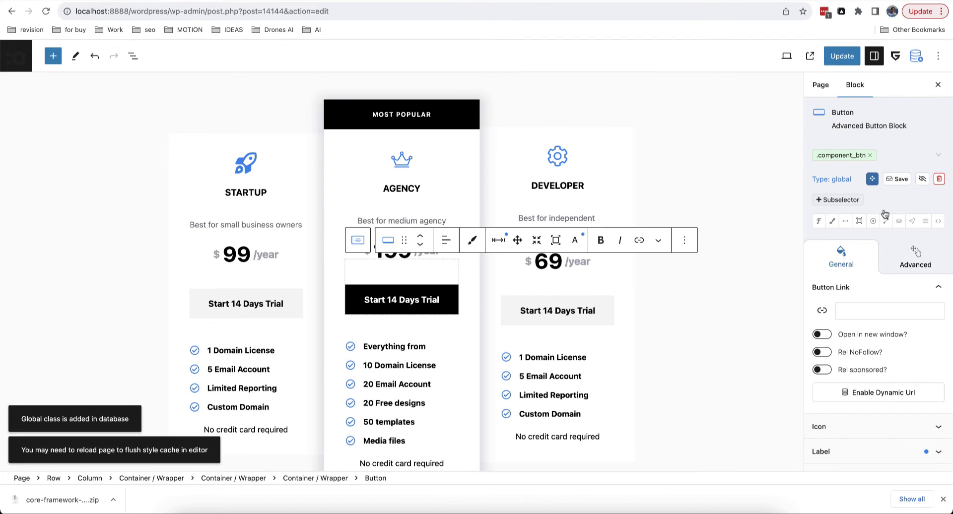
- Give .component_btn a red background and save the class to the database
left_click(836, 223)
scroll(882, 220, "down", 3)
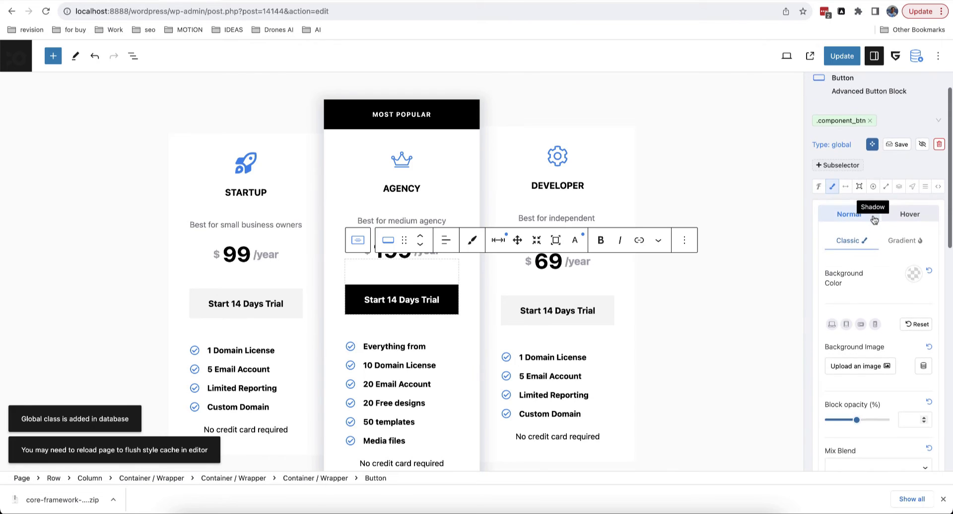
left_click(914, 222)
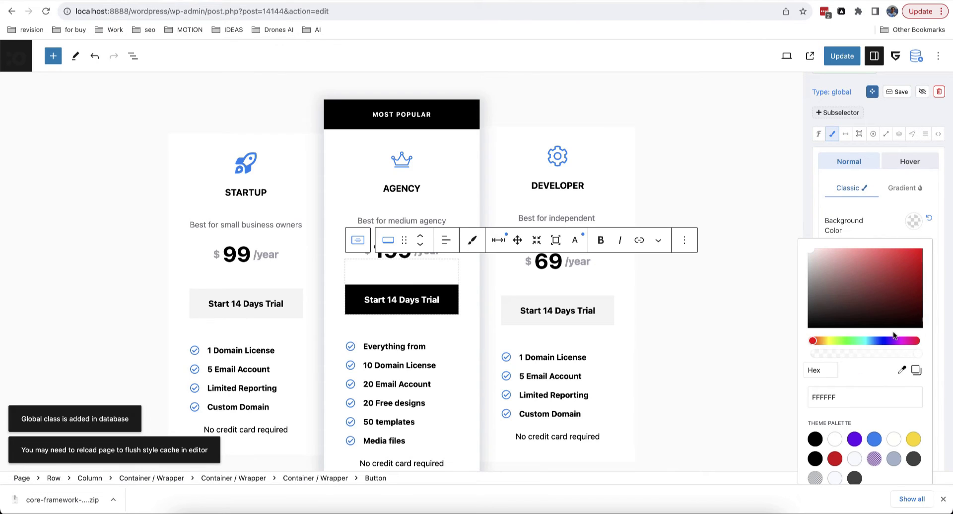
left_click_drag(916, 267, 927, 248)
left_click(892, 219)
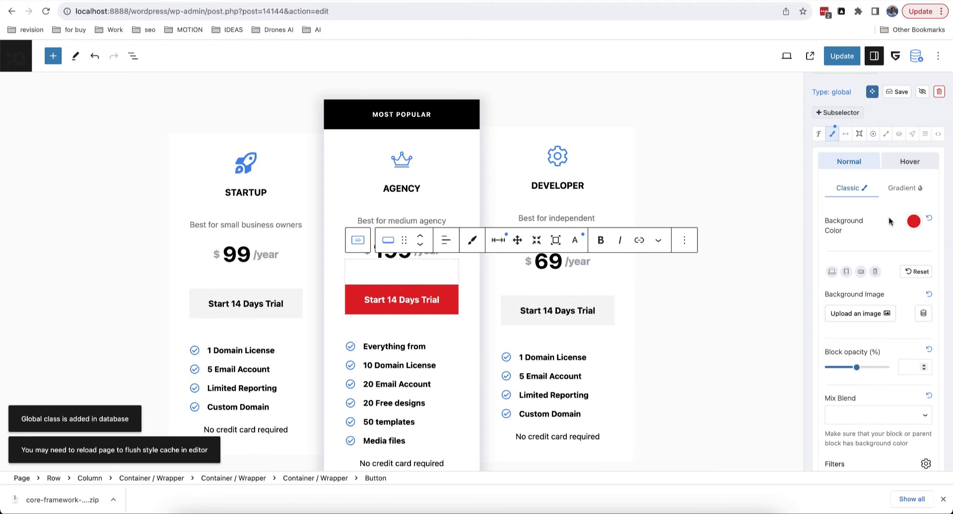
scroll(887, 226, "down", 1)
scroll(886, 225, "up", 4)
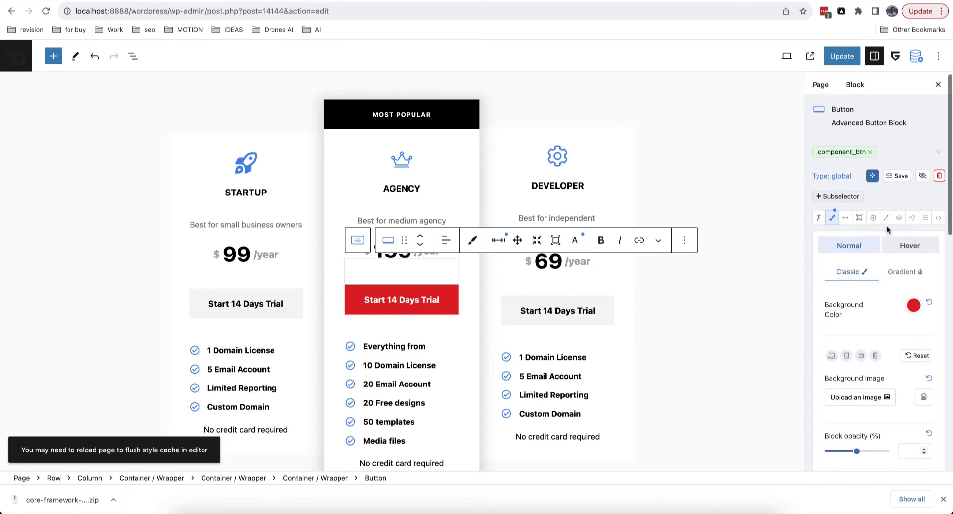
left_click(901, 178)
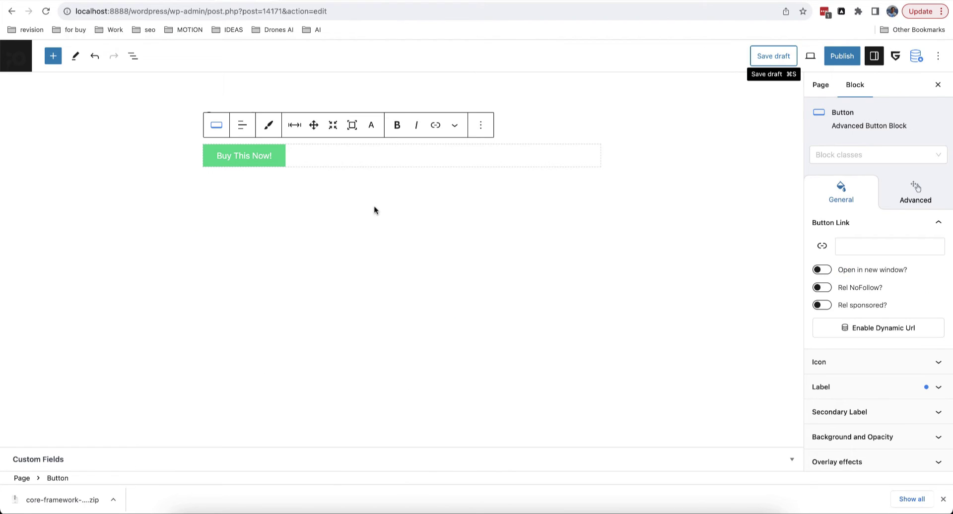
- Apply the saved component_btn class to the Buy This Now! button and show its settings
left_click(855, 150)
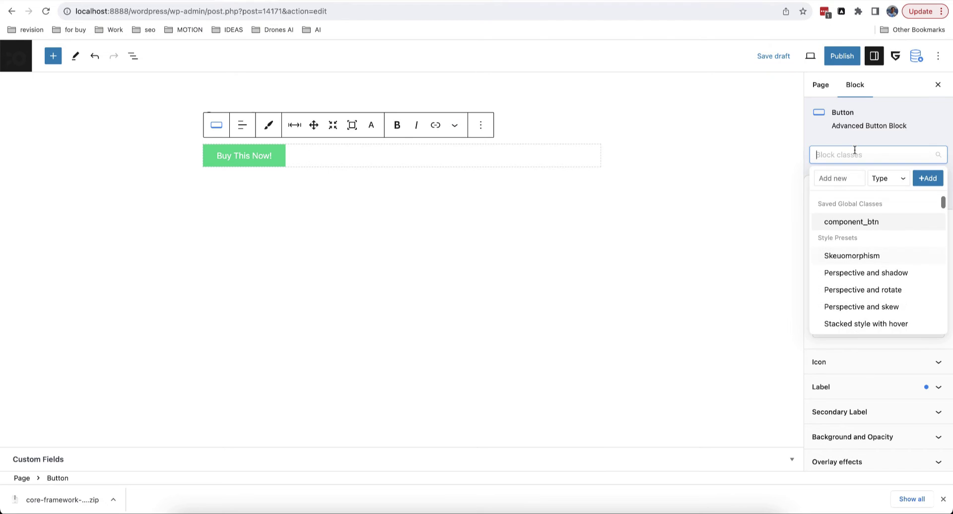
left_click(863, 223)
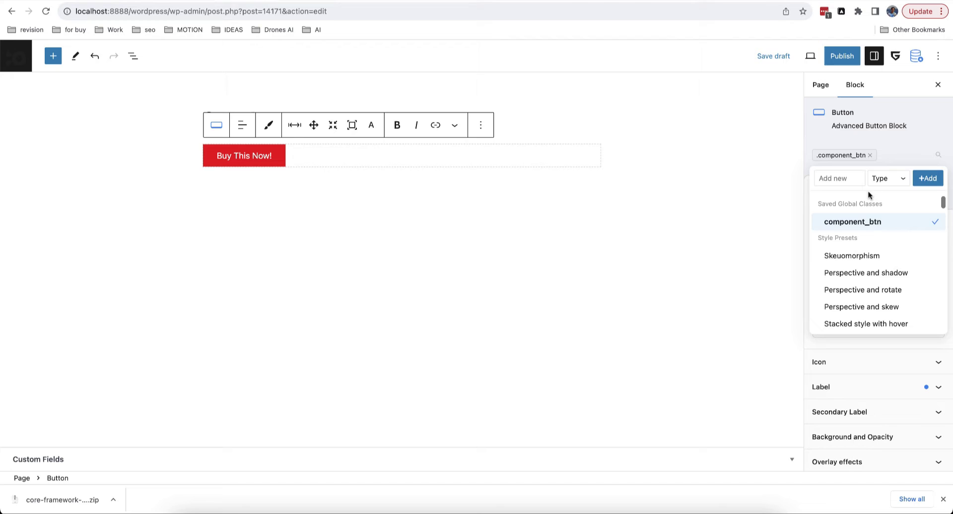
left_click(906, 134)
left_click(841, 154)
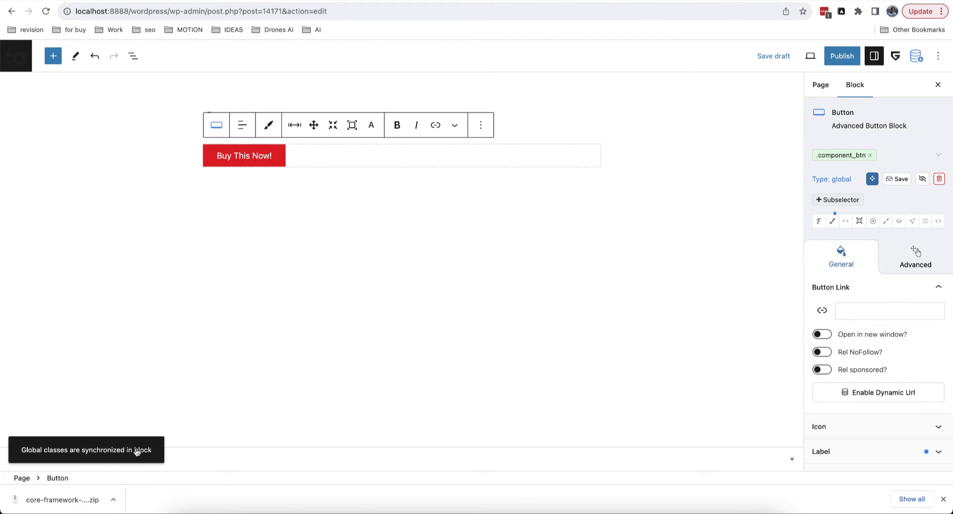
- Change the .component_btn background to the purple Primary colour and save the class
left_click(833, 221)
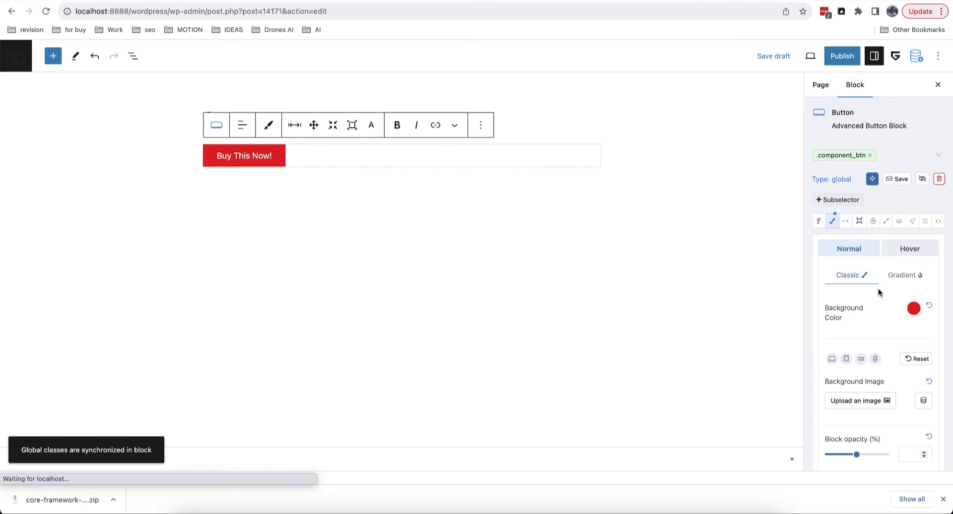
scroll(878, 288, "down", 3)
left_click(915, 235)
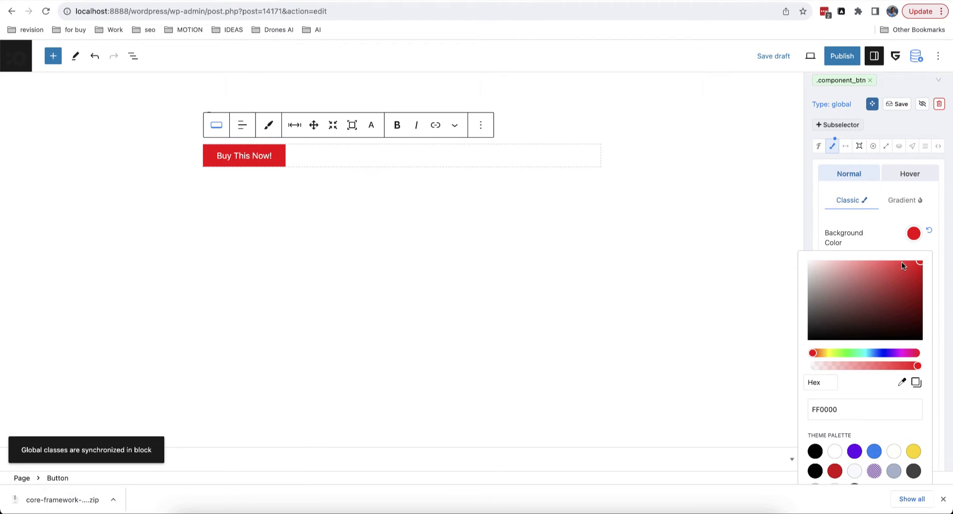
scroll(899, 308, "down", 2)
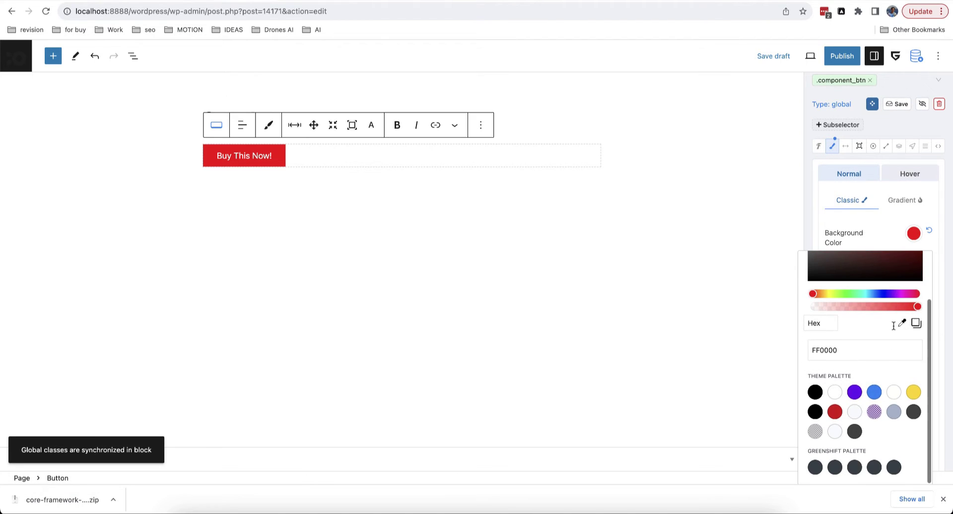
left_click(855, 394)
left_click(877, 234)
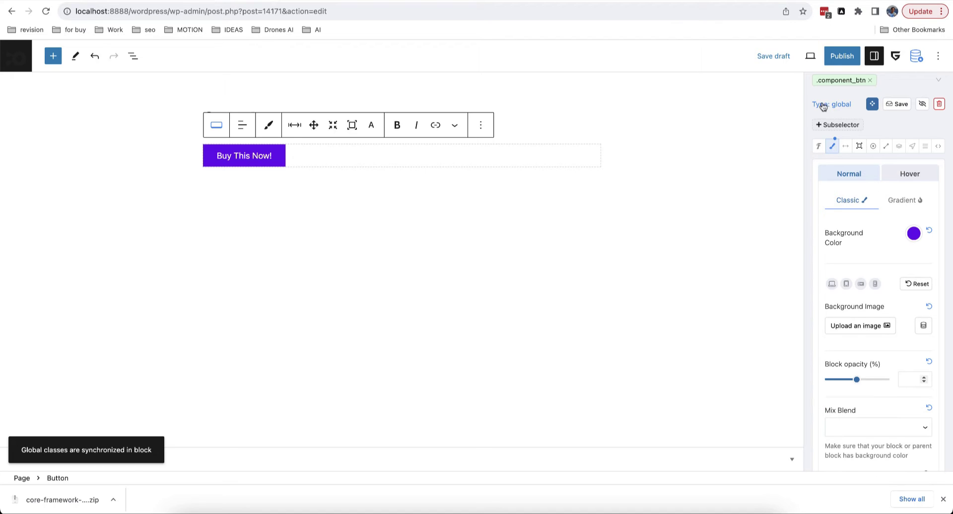
left_click(899, 105)
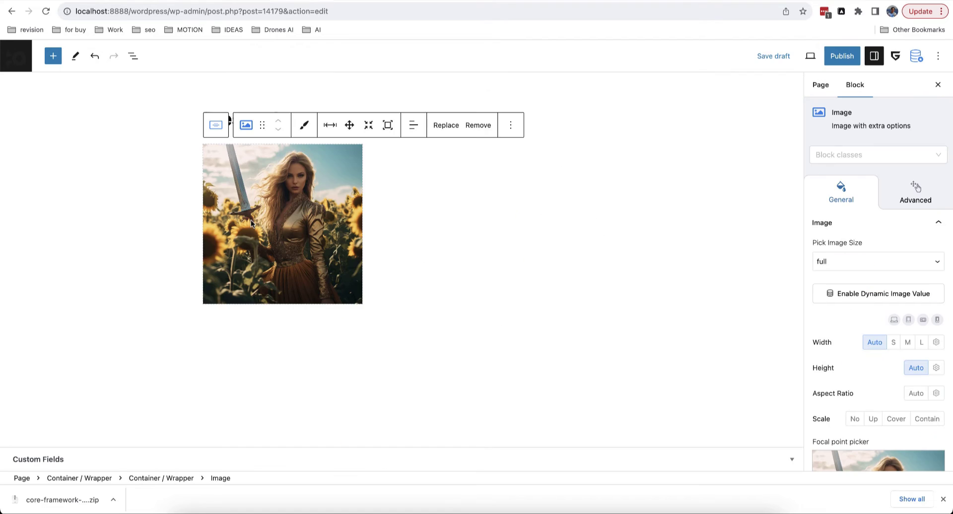
- Try the Perspective and shadow, Perspective and rotate, and Perspective and skew presets on the image, removing each
left_click(876, 154)
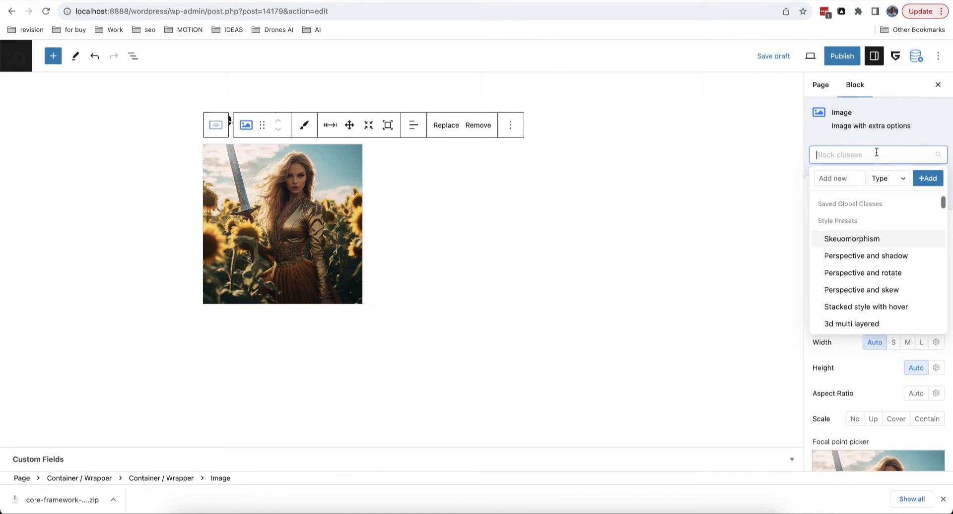
scroll(895, 243, "down", 1)
left_click(897, 234)
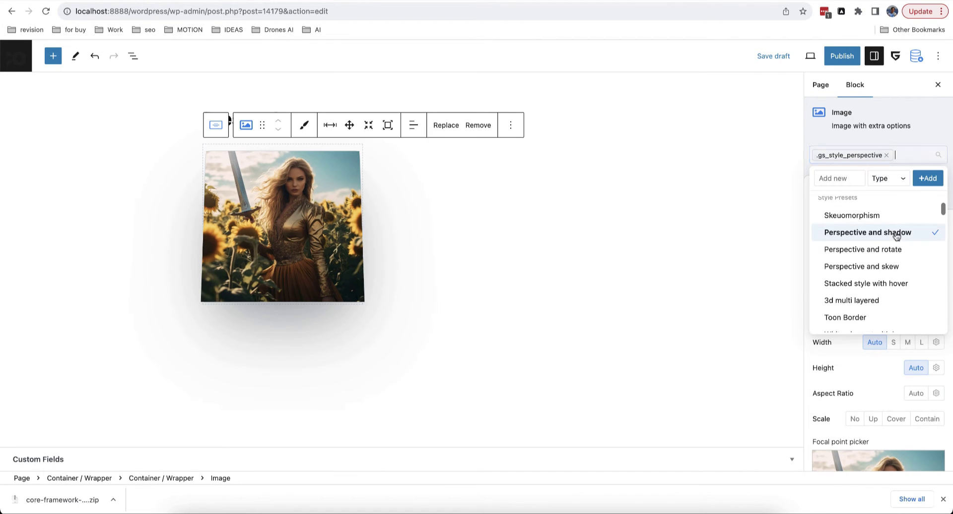
left_click(897, 235)
left_click(896, 251)
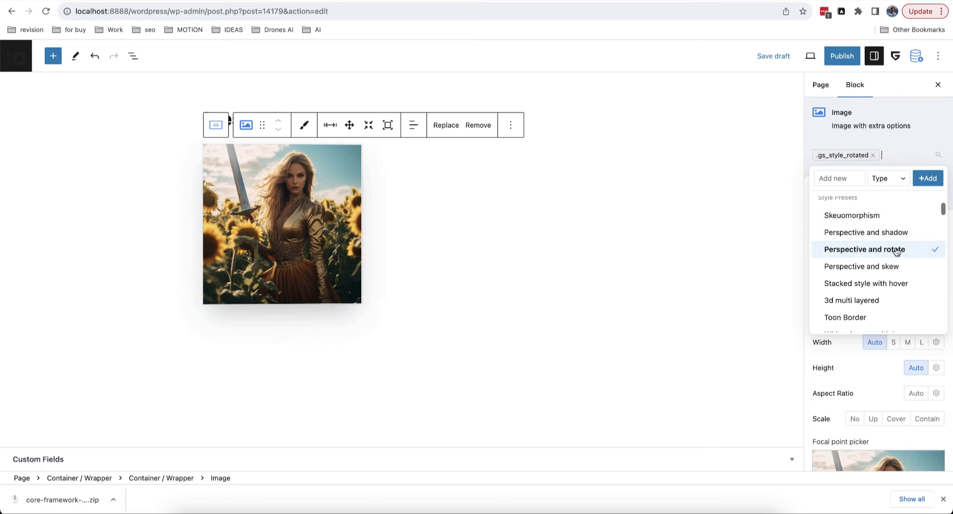
left_click(897, 251)
left_click(896, 267)
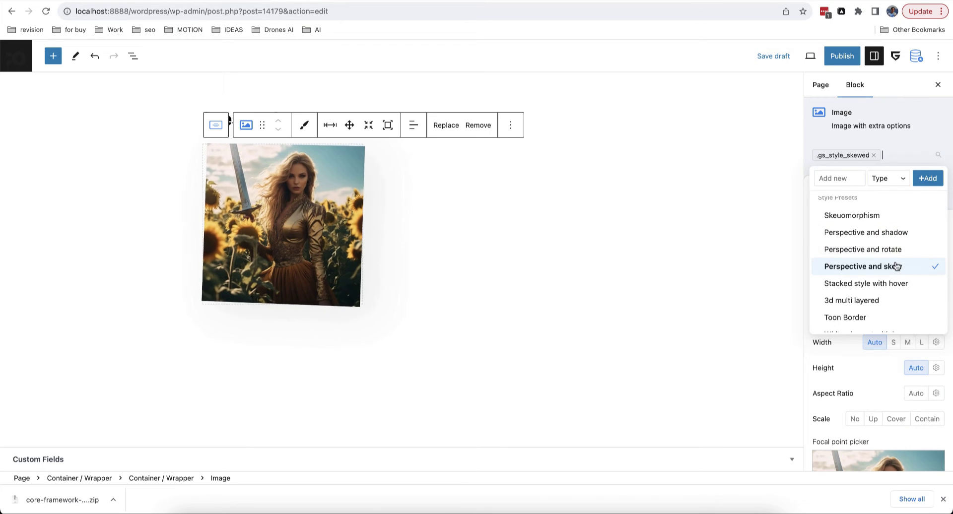
left_click(897, 266)
scroll(889, 256, "down", 3)
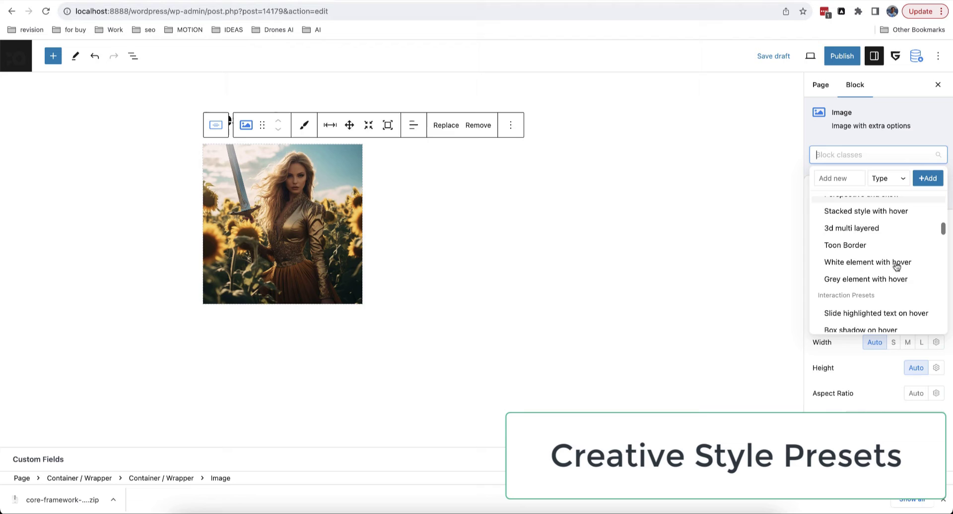
- Toggle the Toon Border, Move to top on hover, Scale on hover and 3d multi layered presets, leaving the image plain
left_click(881, 249)
left_click(881, 249)
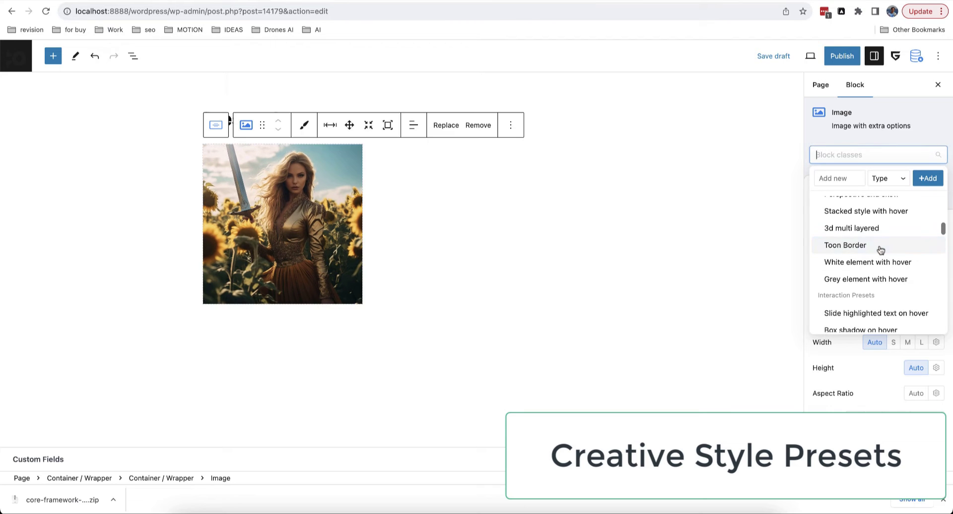
scroll(889, 248, "down", 5)
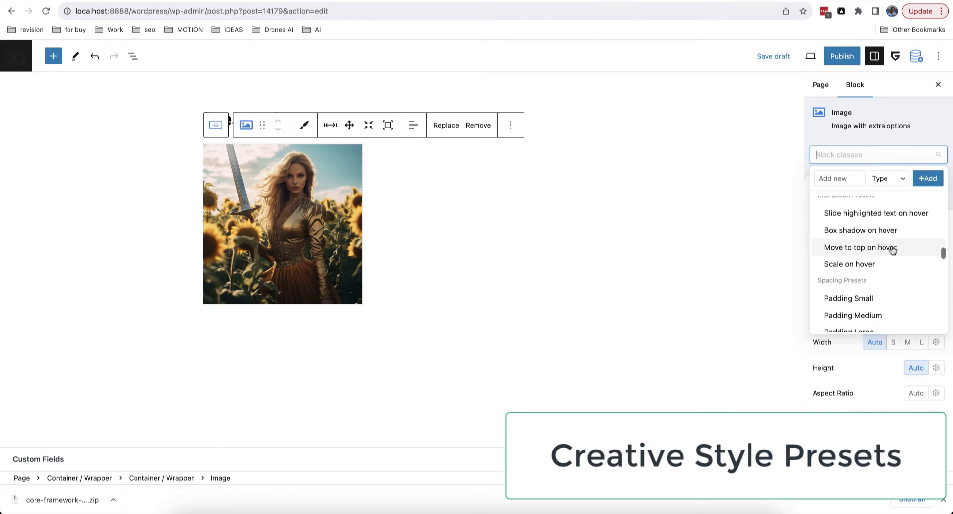
left_click(897, 248)
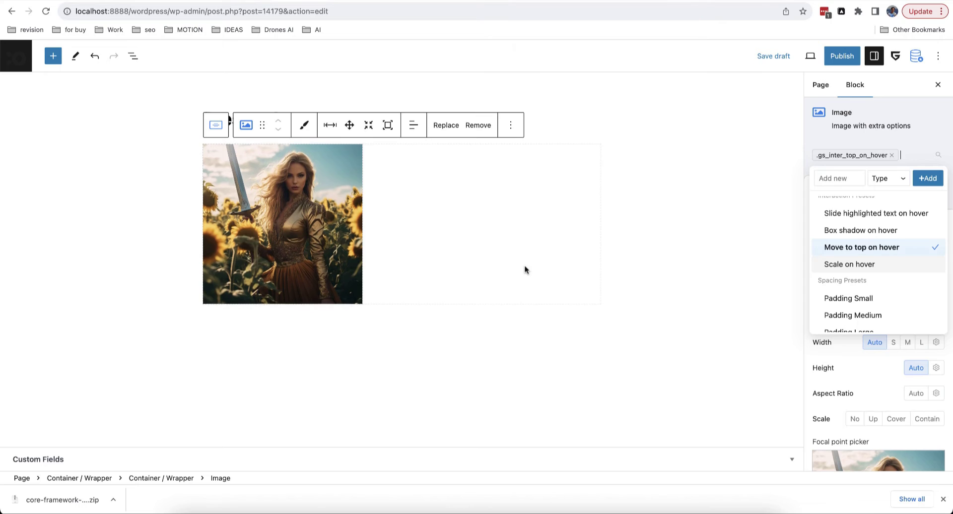
left_click(847, 266)
left_click(874, 264)
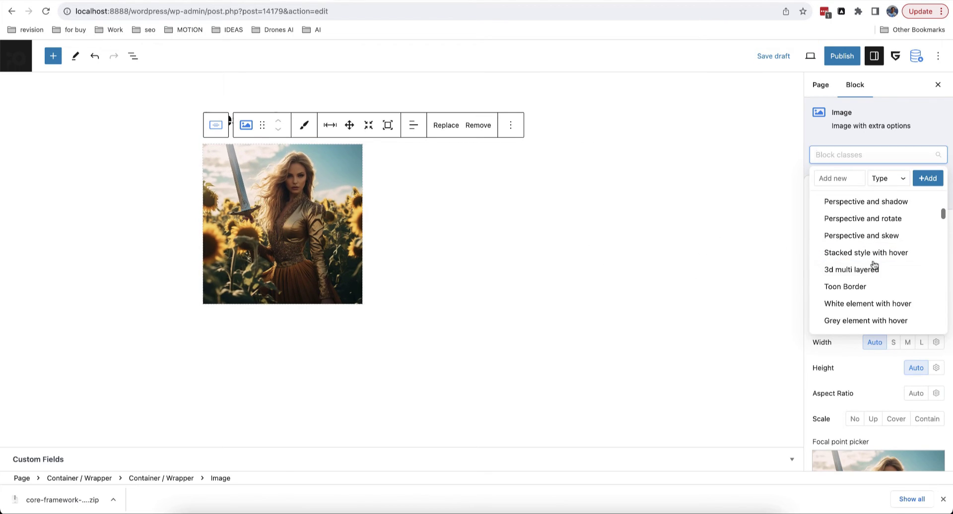
left_click(875, 266)
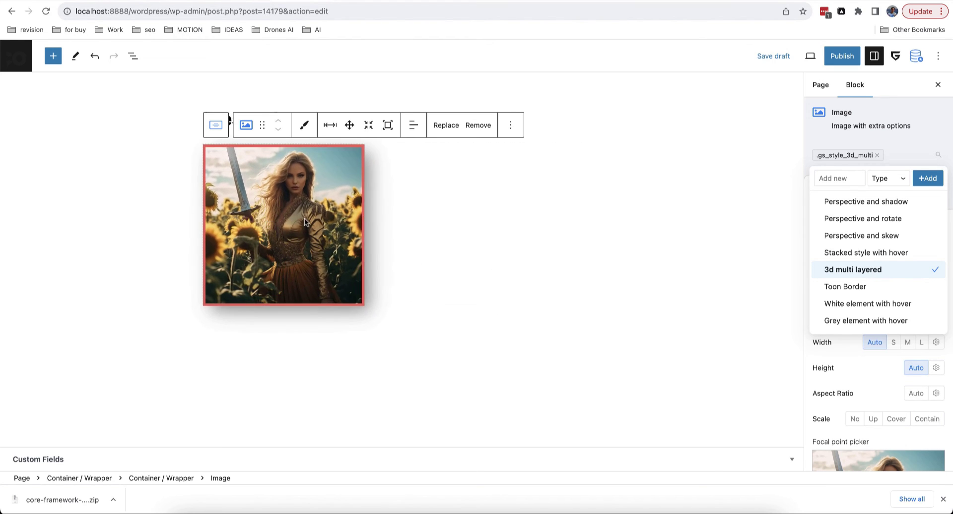
left_click(877, 155)
- Add a local class cool_border to the image's parent Container / Wrapper
left_click(215, 125)
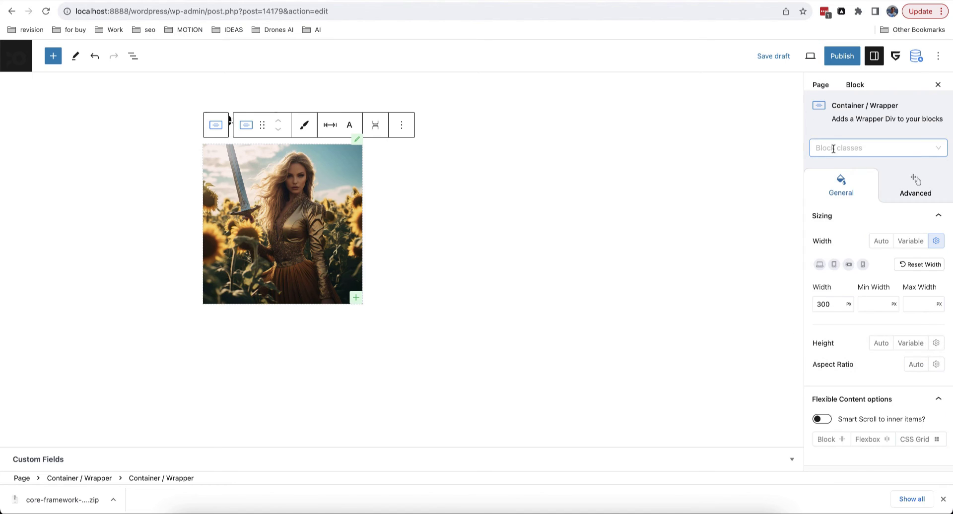
left_click(877, 148)
left_click(839, 171)
type("cool")
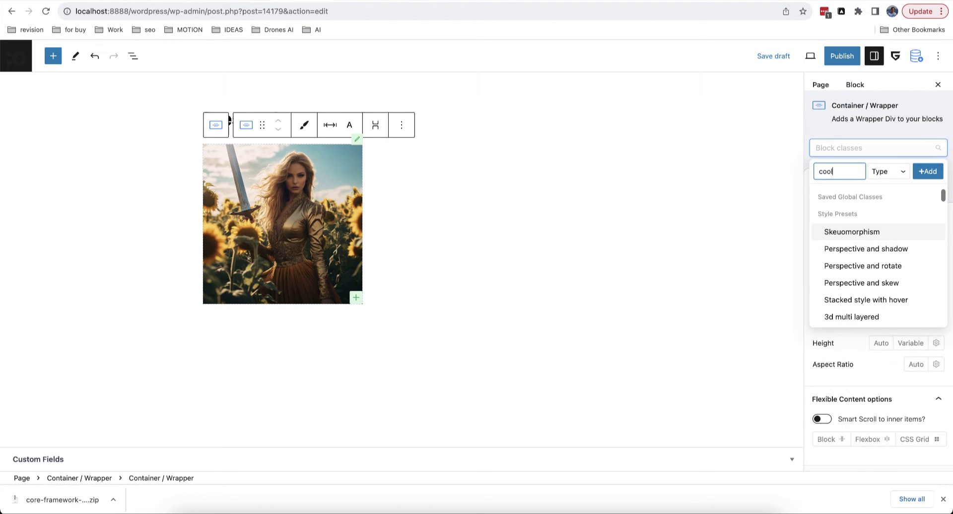
type("_border")
left_click(880, 176)
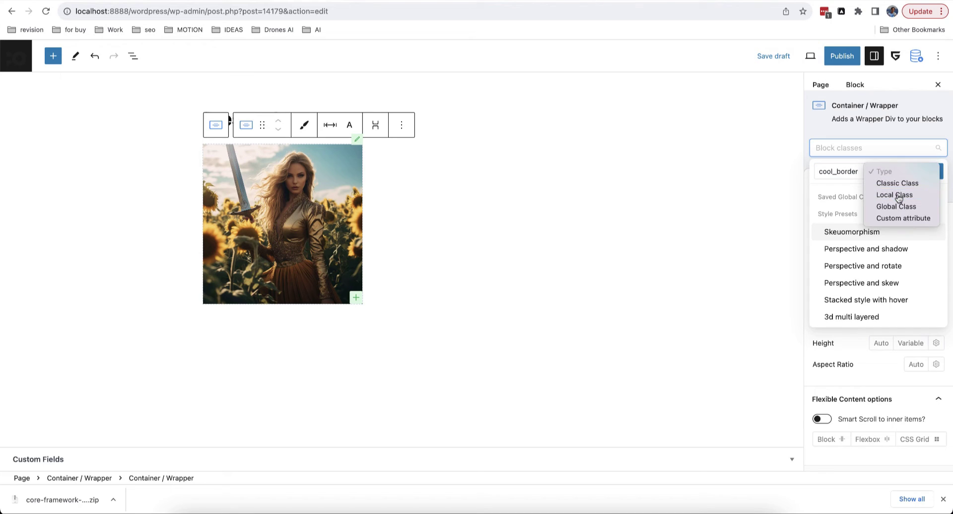
left_click(844, 196)
left_click(928, 172)
- Add a ::before subselector to the cool_border class
left_click(825, 149)
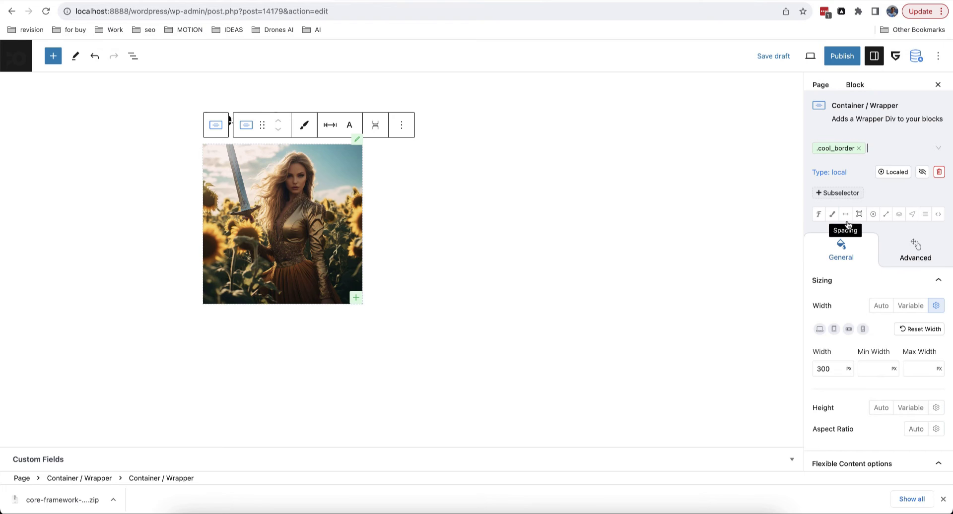
left_click(844, 194)
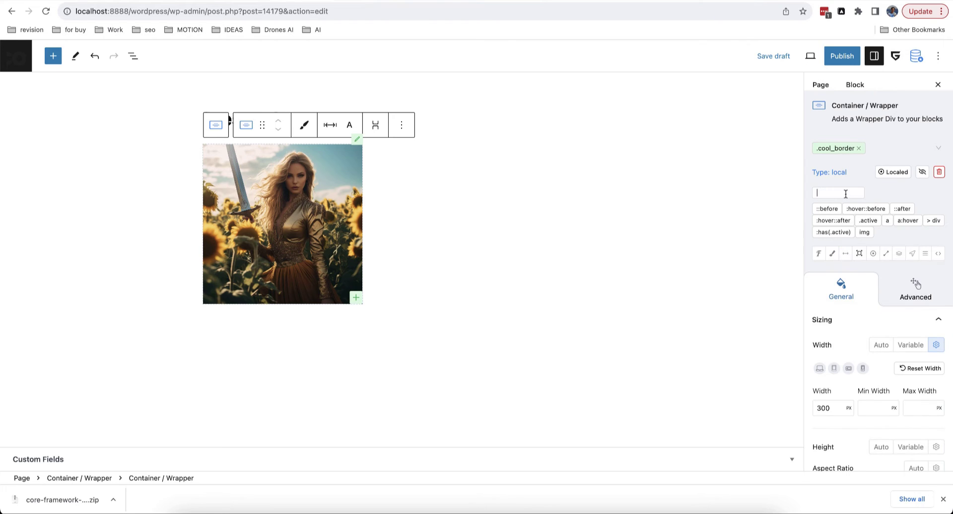
left_click(827, 209)
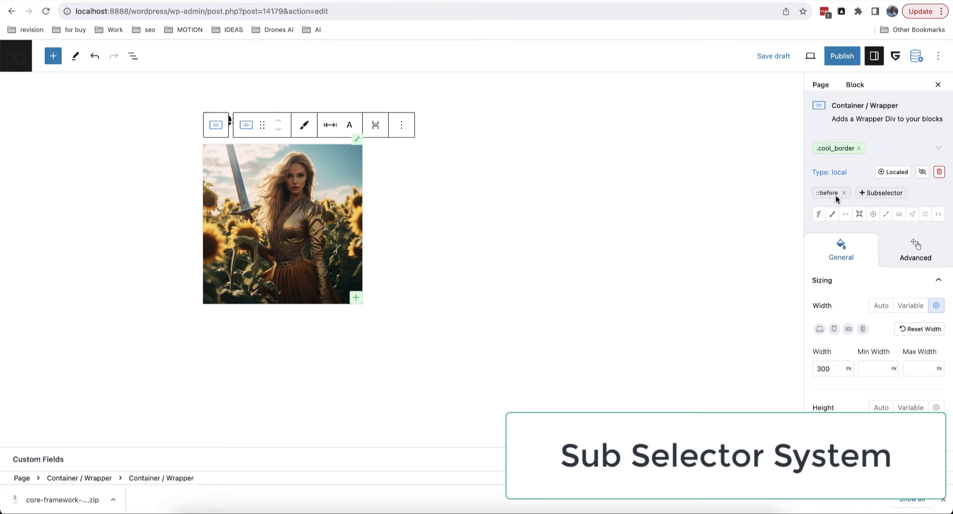
- Position the ::before element absolutely with top and left offsets of 30
left_click(912, 215)
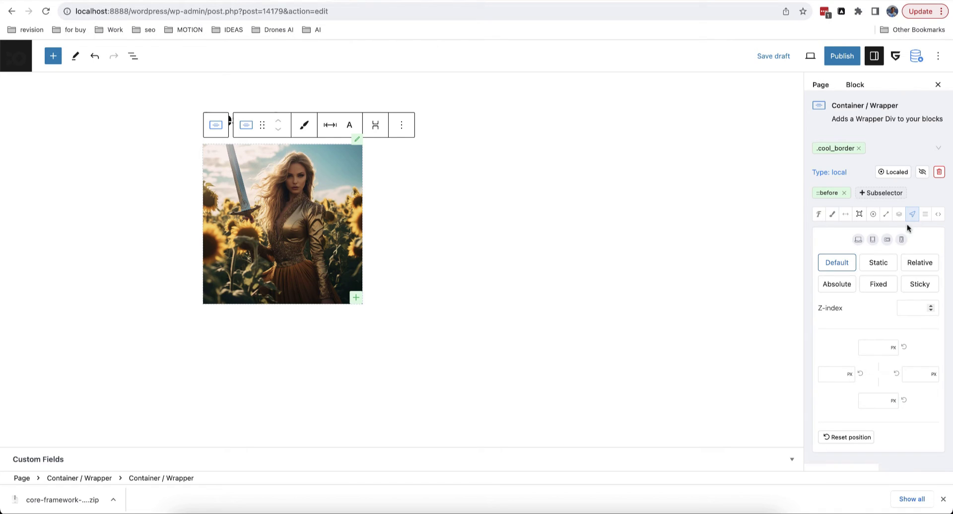
left_click(837, 284)
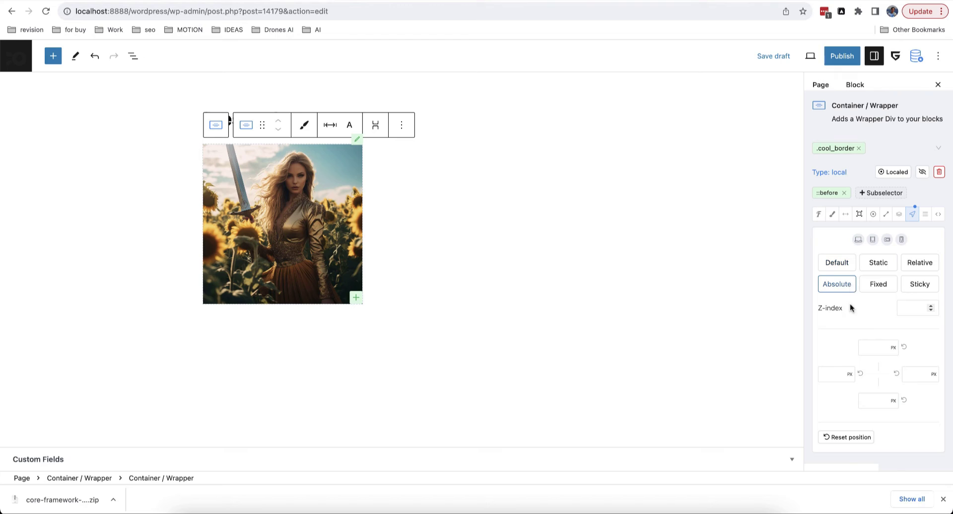
left_click(874, 347)
left_click(839, 368)
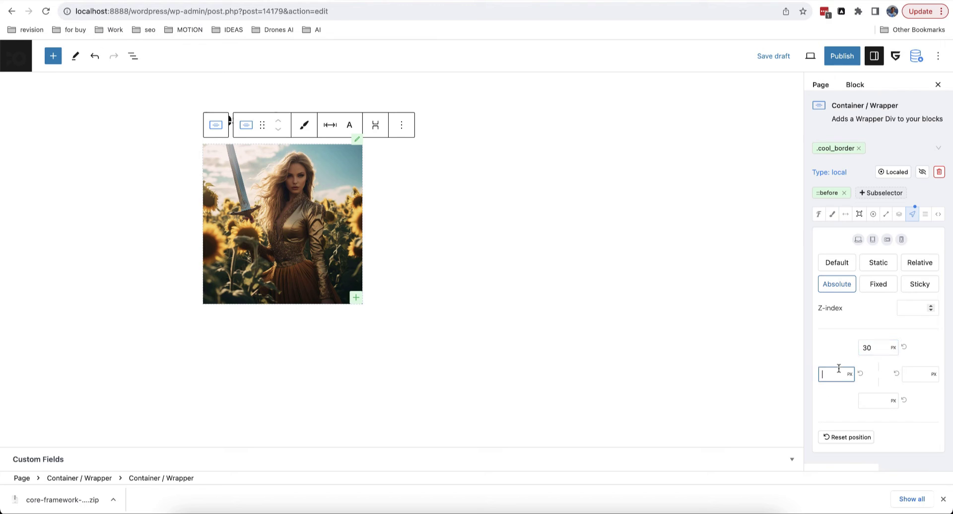
- Give the ::before element a solid 1 px red border
left_click(860, 216)
left_click(854, 310)
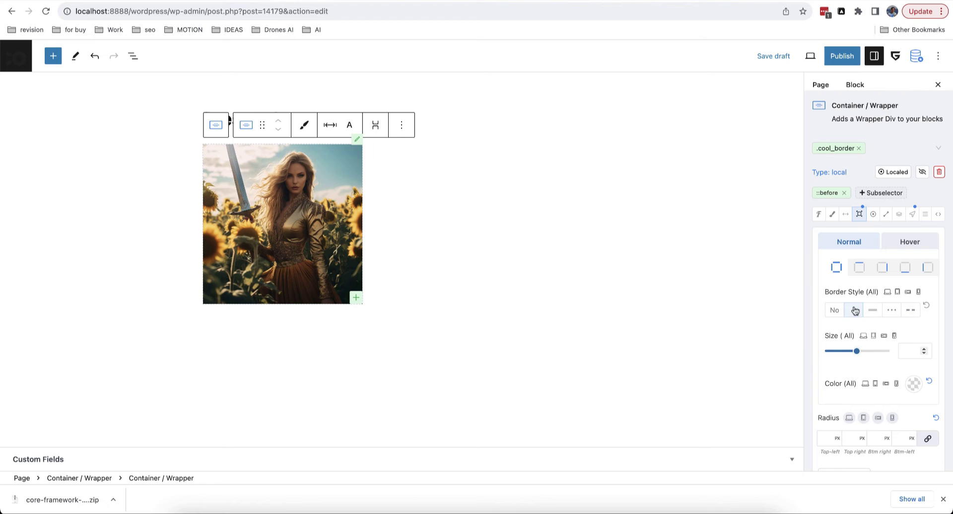
left_click(909, 354)
type("1")
left_click(913, 384)
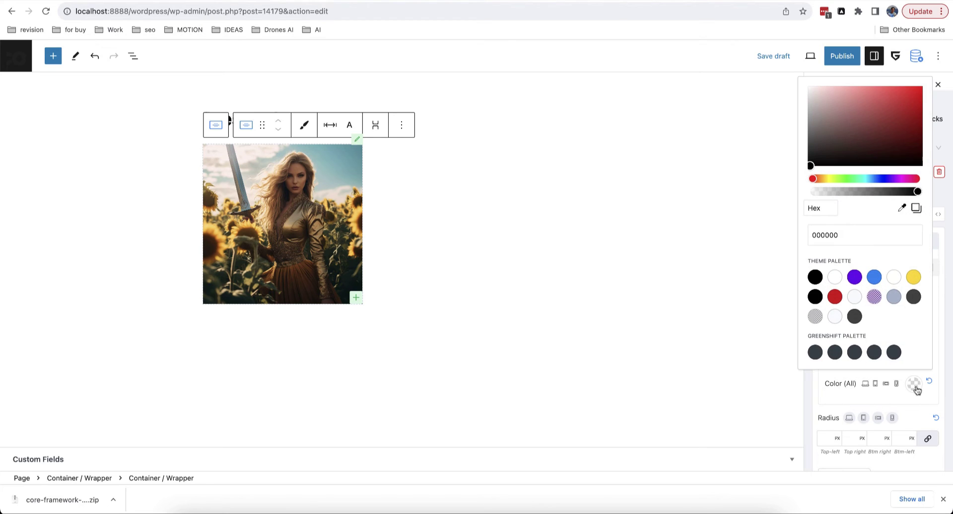
left_click_drag(873, 112, 921, 88)
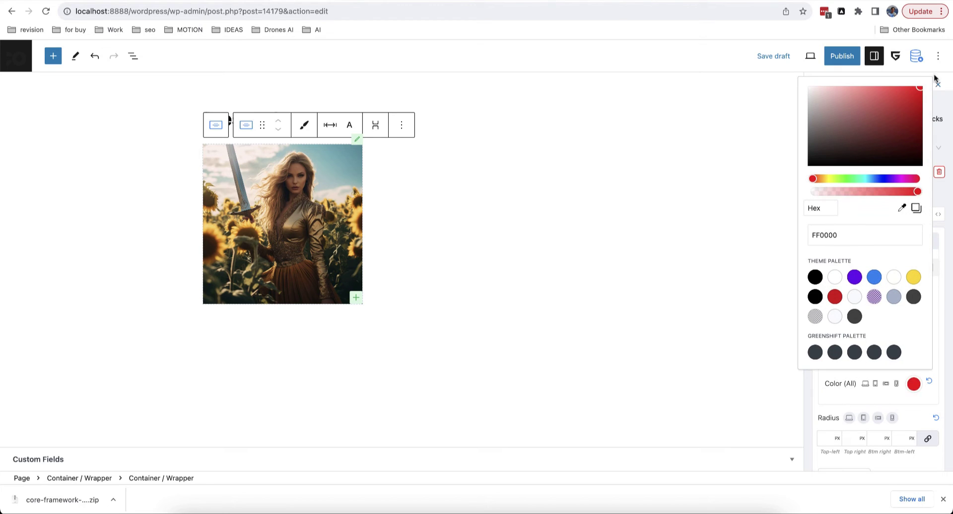
left_click(869, 401)
- Set the ::before element's width and height to 100%
left_click(886, 214)
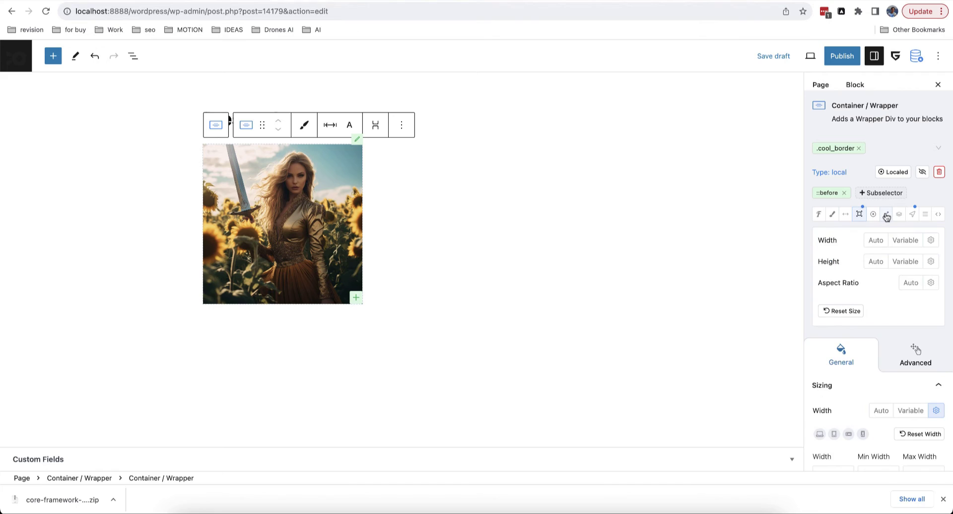
left_click(931, 241)
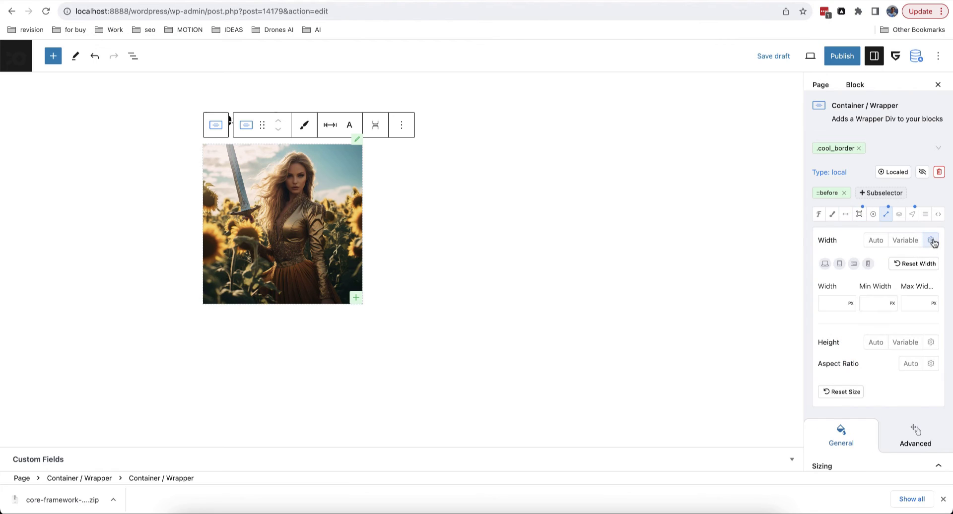
left_click(852, 304)
left_click(854, 313)
left_click(835, 304)
type("100")
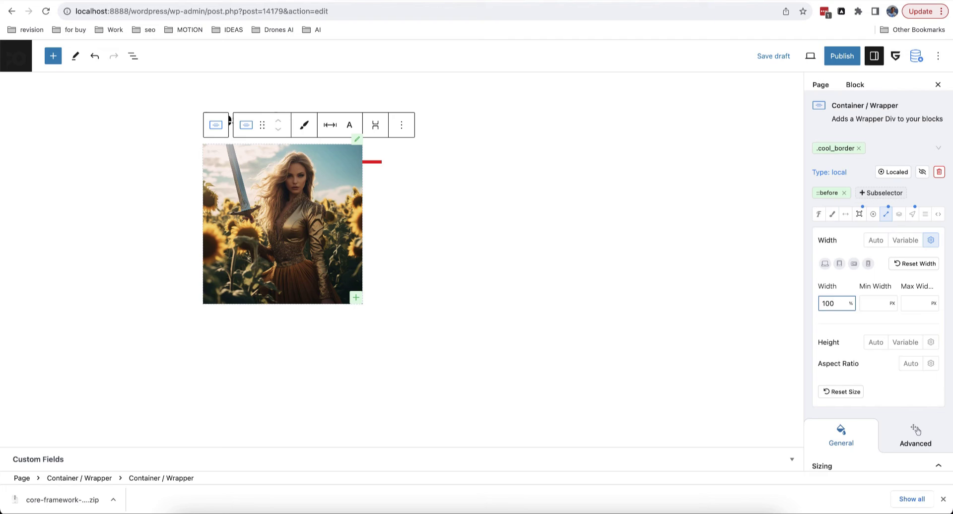
left_click(932, 343)
left_click(851, 405)
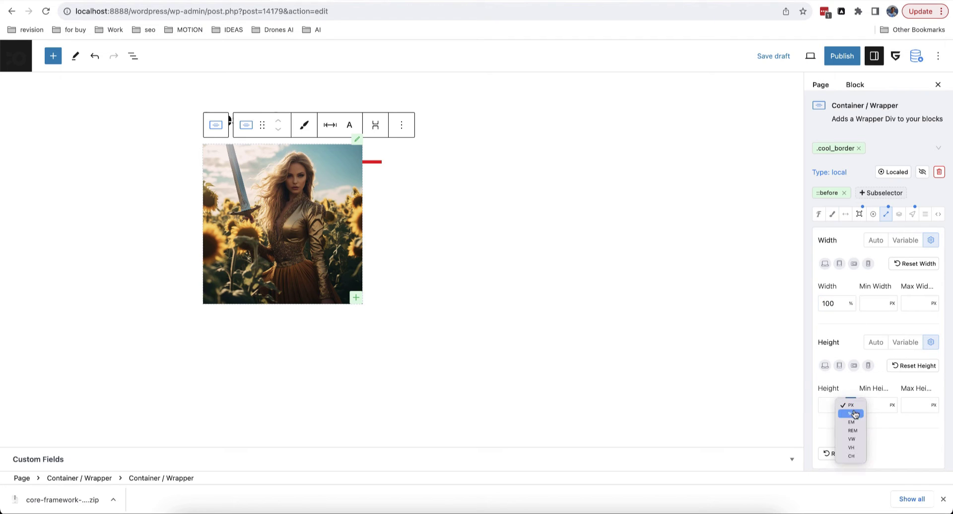
left_click(851, 411)
left_click(833, 406)
type("100")
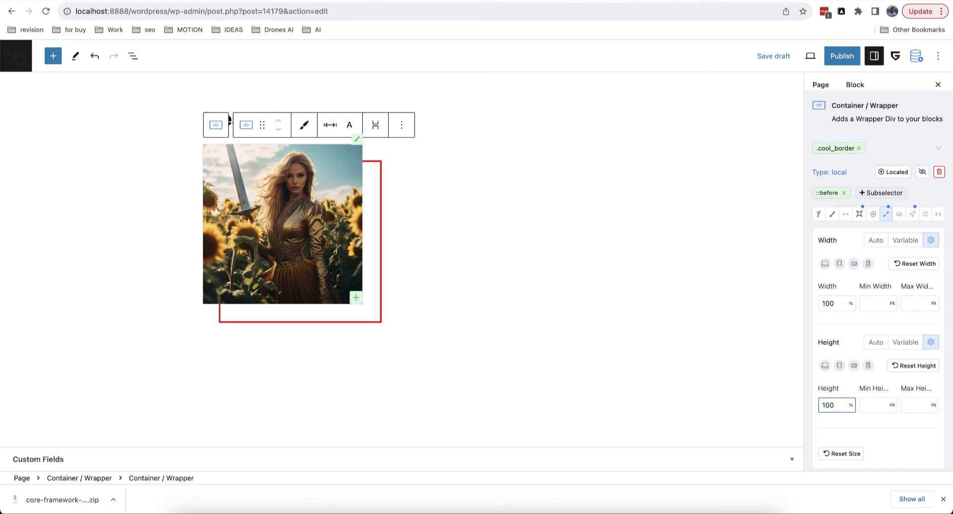
- Change the ::before top and left offsets from 30 to 20 px
left_click(912, 214)
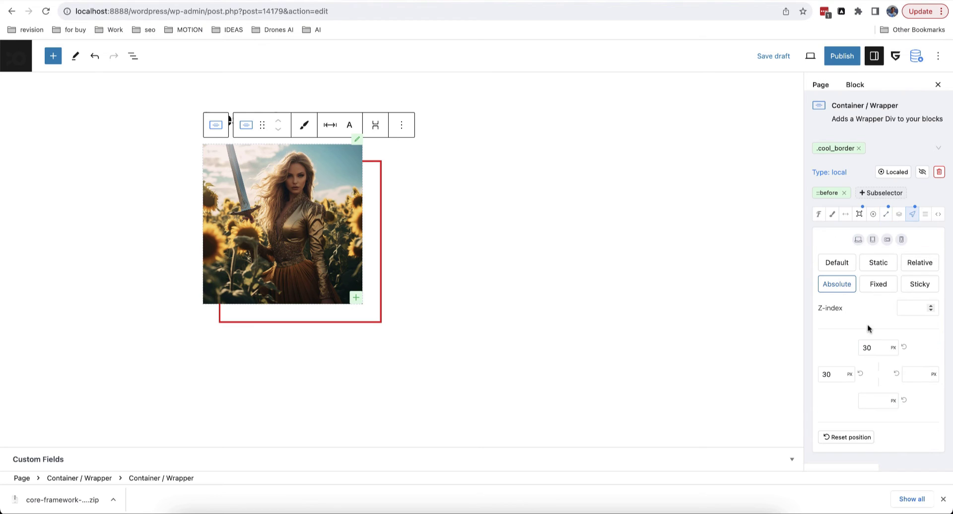
left_click(867, 348)
key("BackSpace")
type("2")
left_click(826, 375)
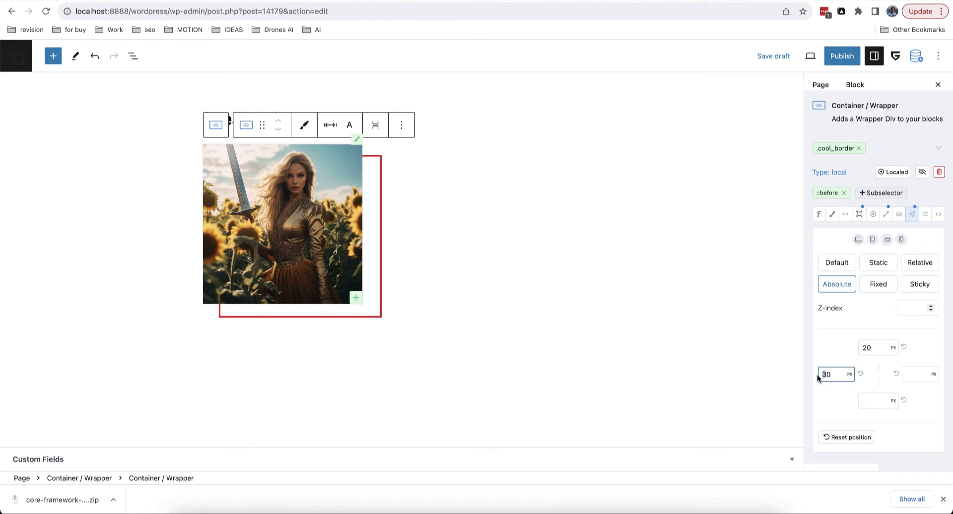
key("BackSpace")
type("2")
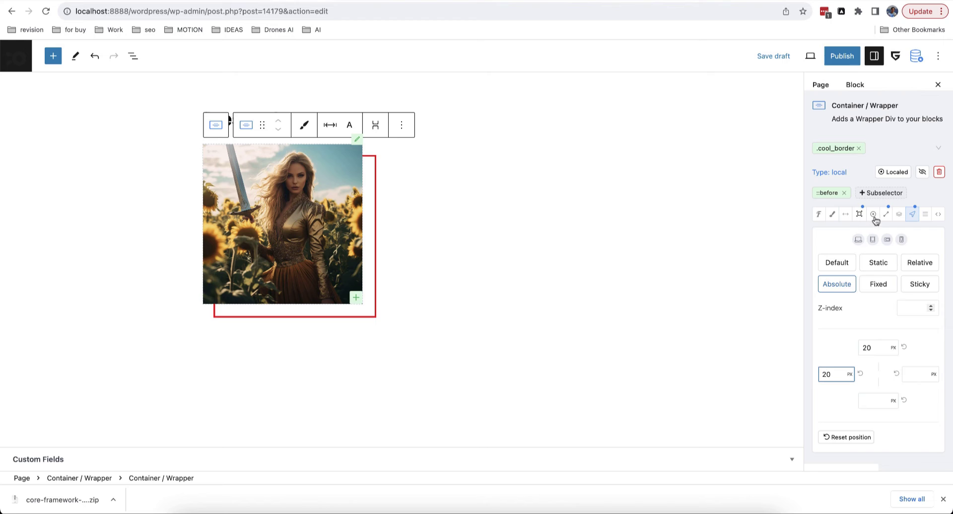
- Apply a drop shadow preset to the red frame and deselect to preview it
left_click(873, 214)
left_click(906, 397)
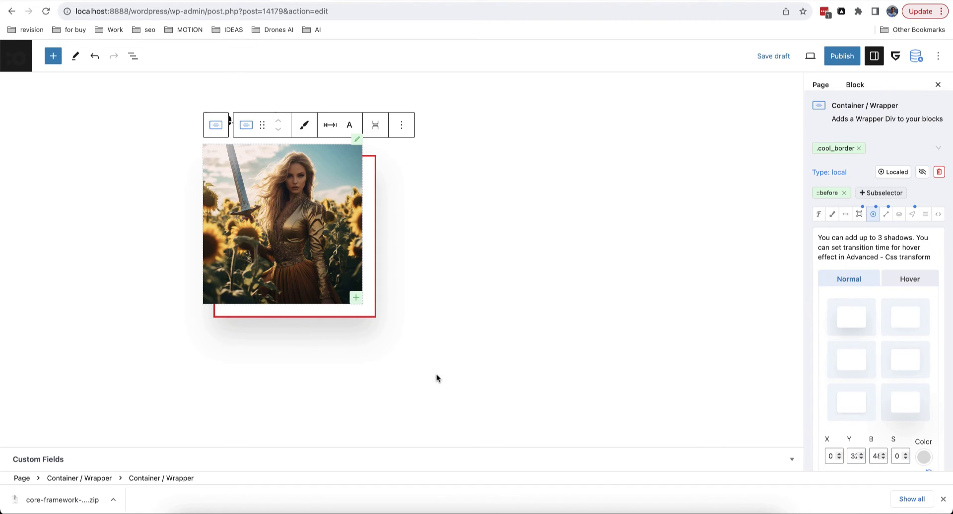
left_click(453, 374)
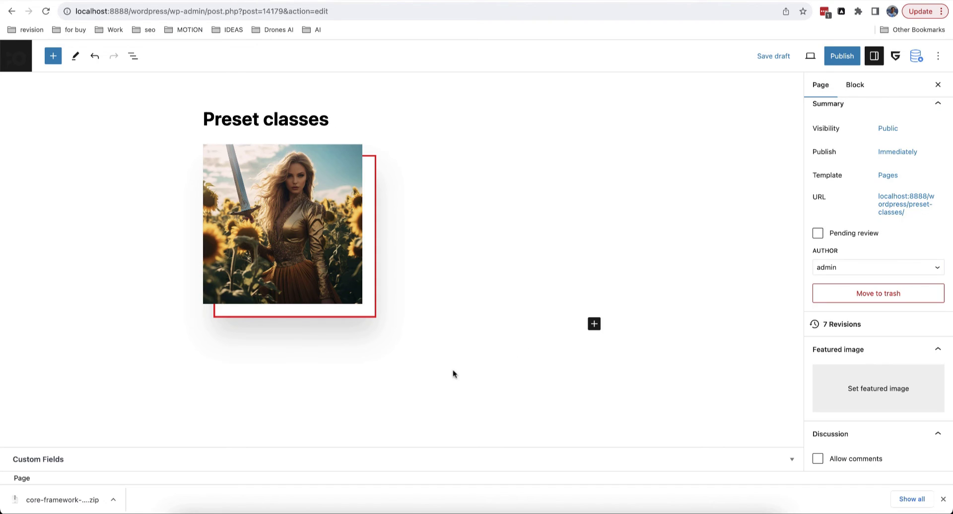
- Insert a Container / Wrapper block below the image using /container
left_click(475, 324)
key("Return")
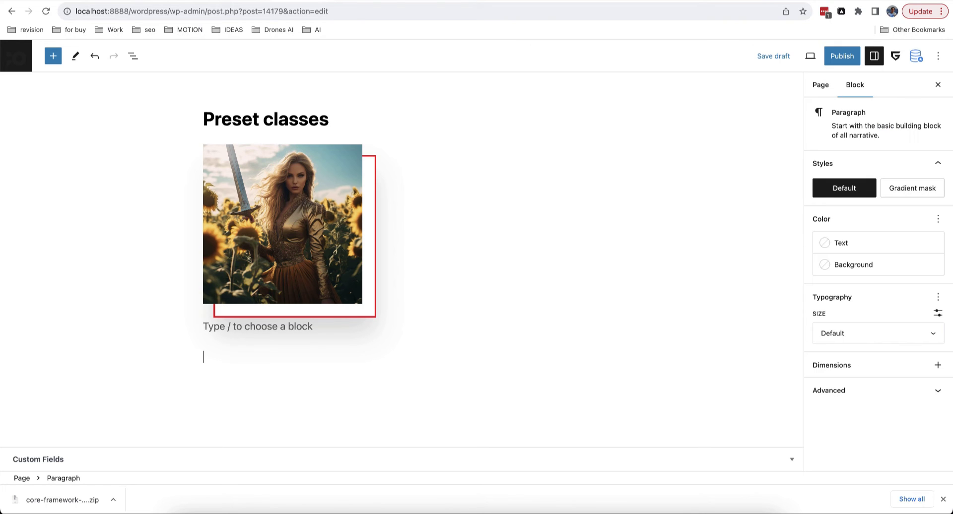
type("/container")
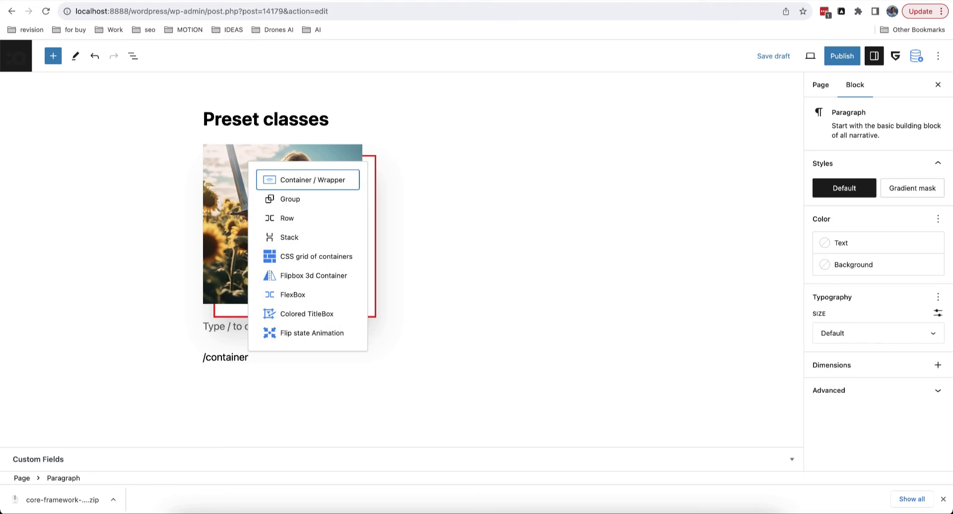
key("Return")
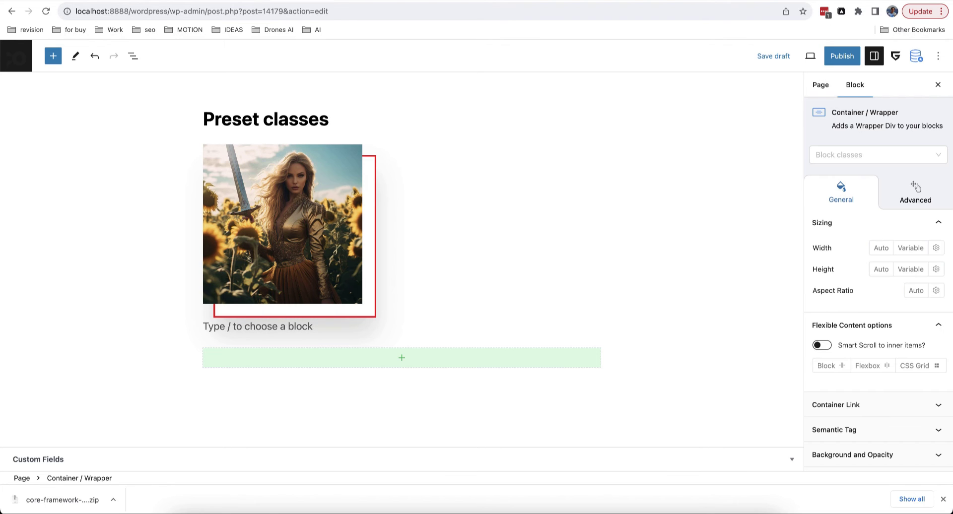
- Place an Image block in the container with the sunglasses photo IMG_3407 from the Media Library
left_click(458, 360)
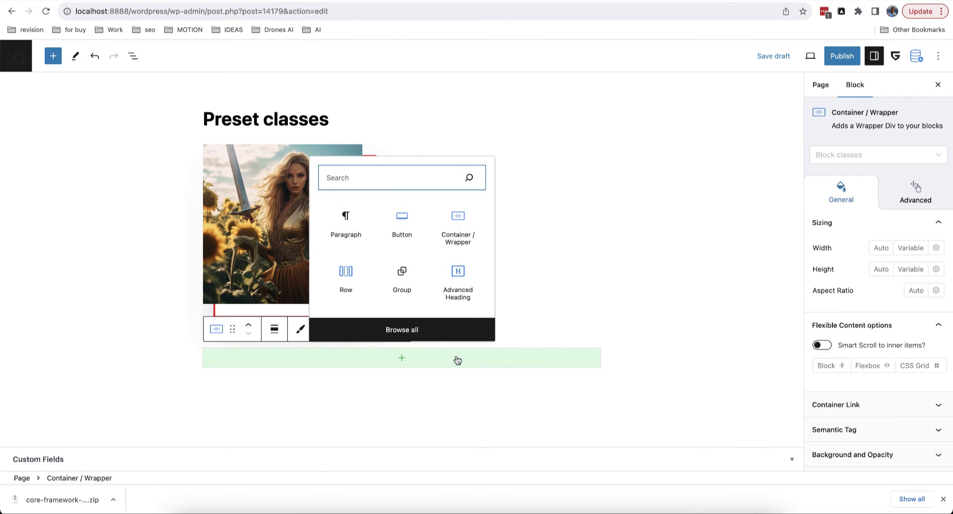
type("image")
left_click(400, 144)
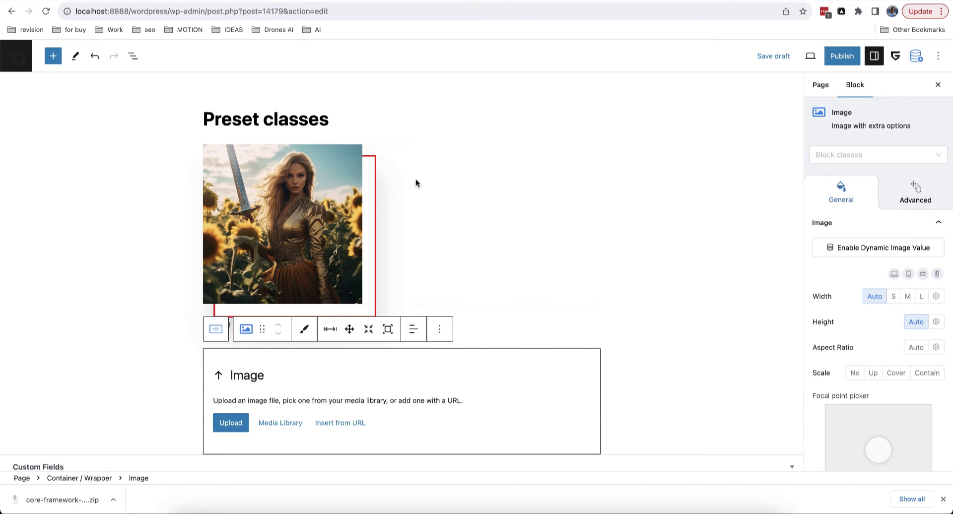
left_click(280, 423)
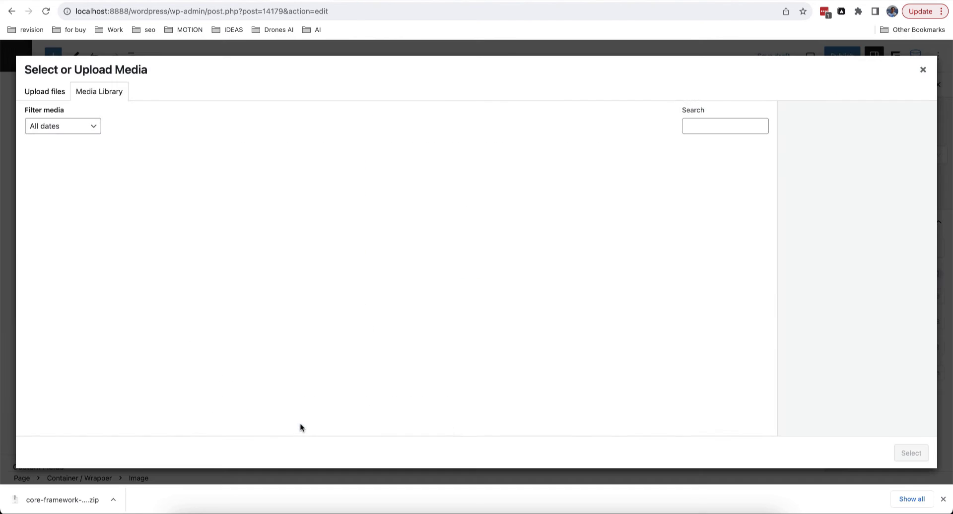
left_click(241, 198)
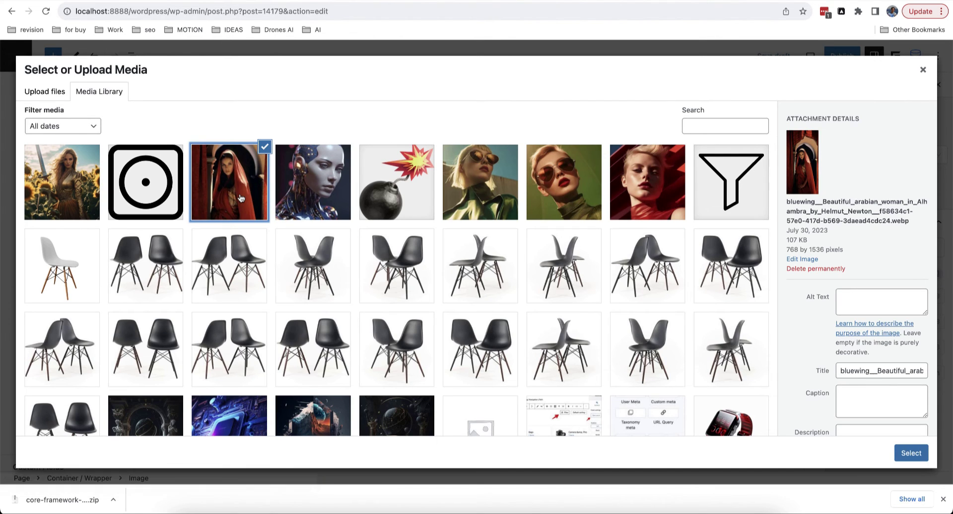
left_click(501, 198)
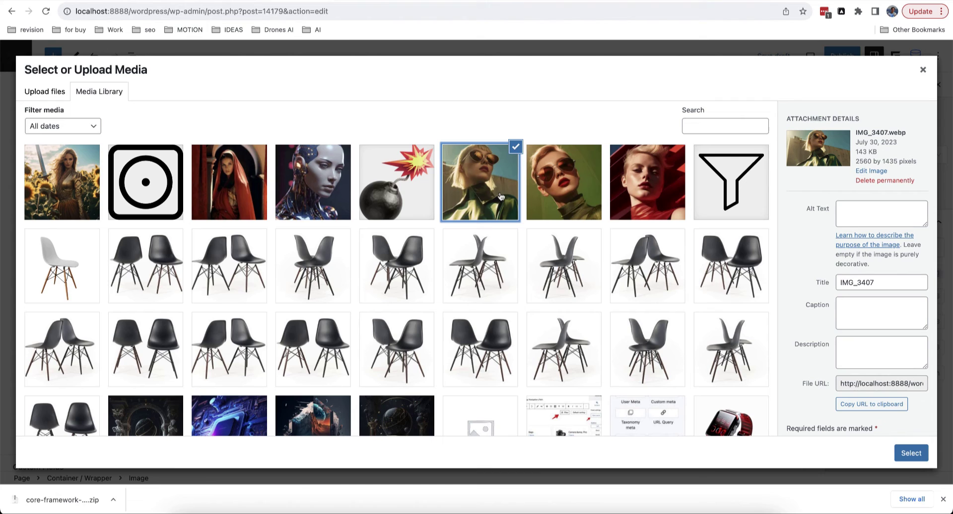
left_click(911, 453)
scroll(538, 374, "down", 3)
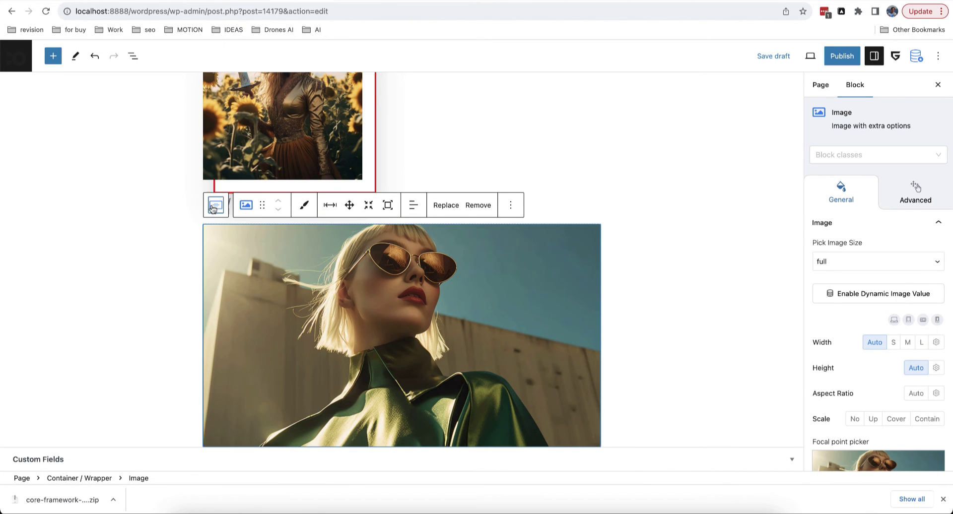
- Apply the cool_border class to the new container to show the red offset frame
left_click(215, 205)
left_click(829, 155)
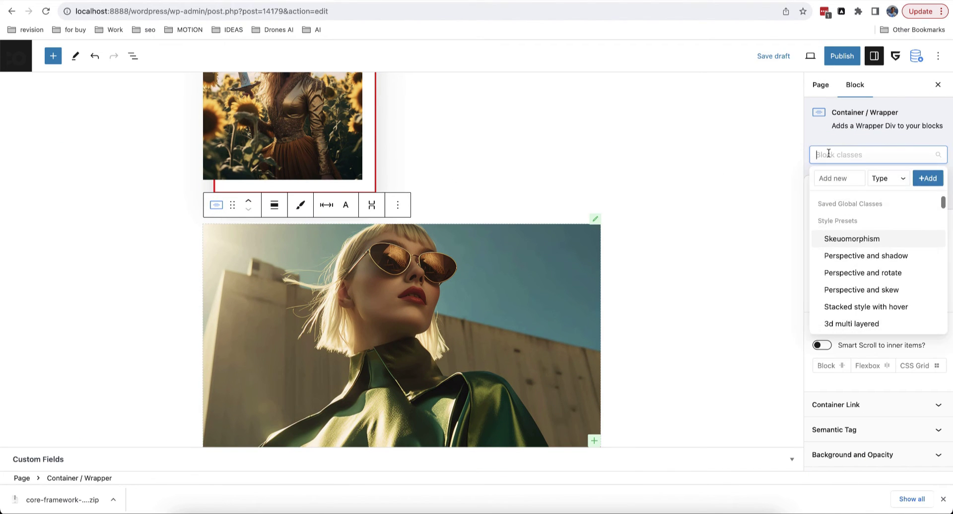
left_click(858, 176)
type("co")
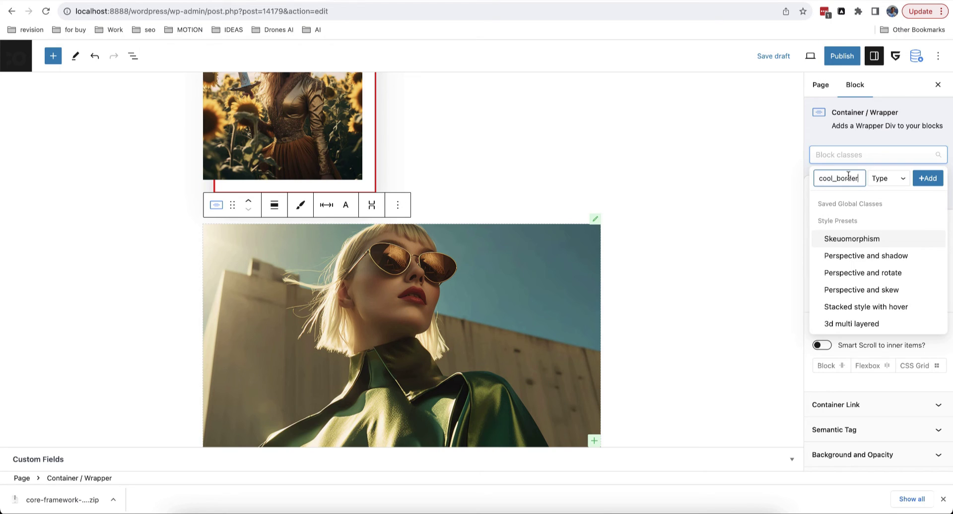
type("ol_border")
left_click(927, 179)
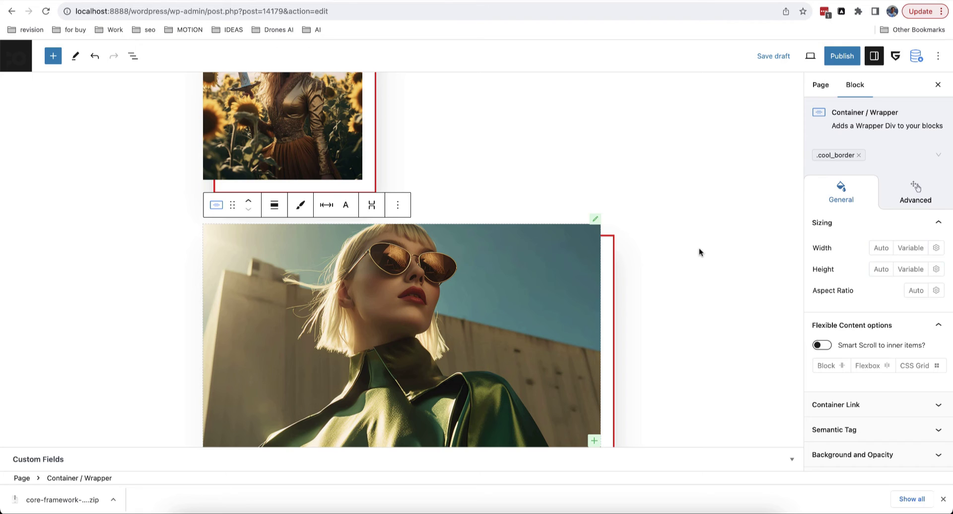
left_click(690, 264)
scroll(691, 265, "down", 1)
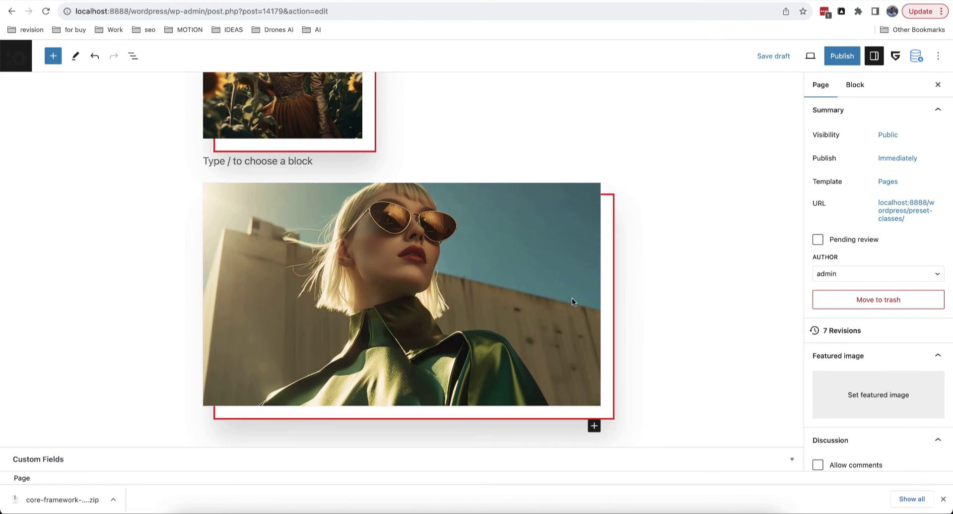
scroll(496, 300, "up", 4)
scroll(538, 212, "down", 4)
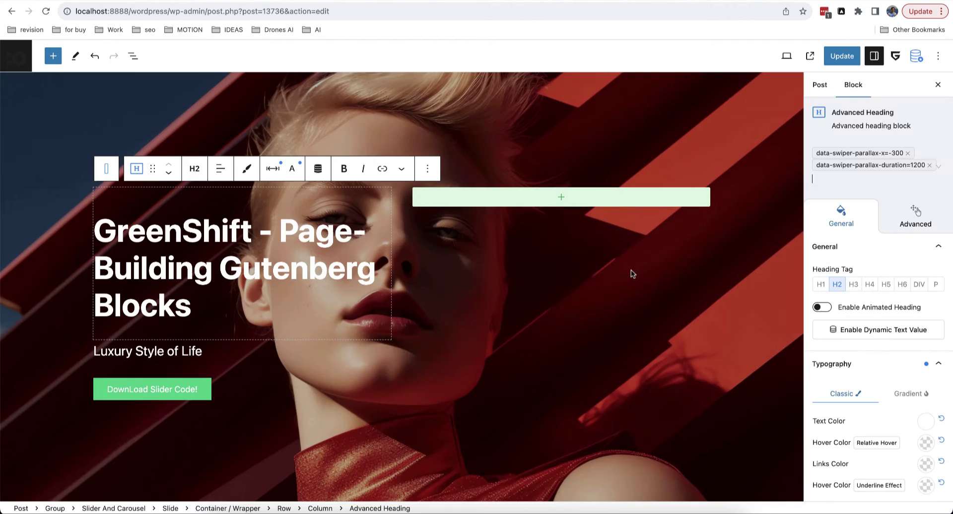
- Inspect the heading's data attributes, including data-swiper-parallax-x set to -300
scroll(631, 274, "up", 3)
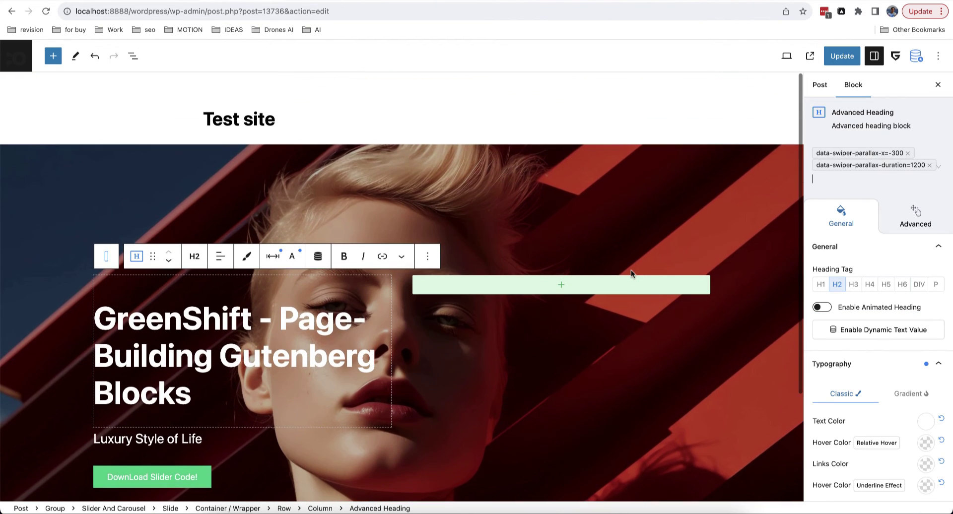
scroll(631, 272, "down", 3)
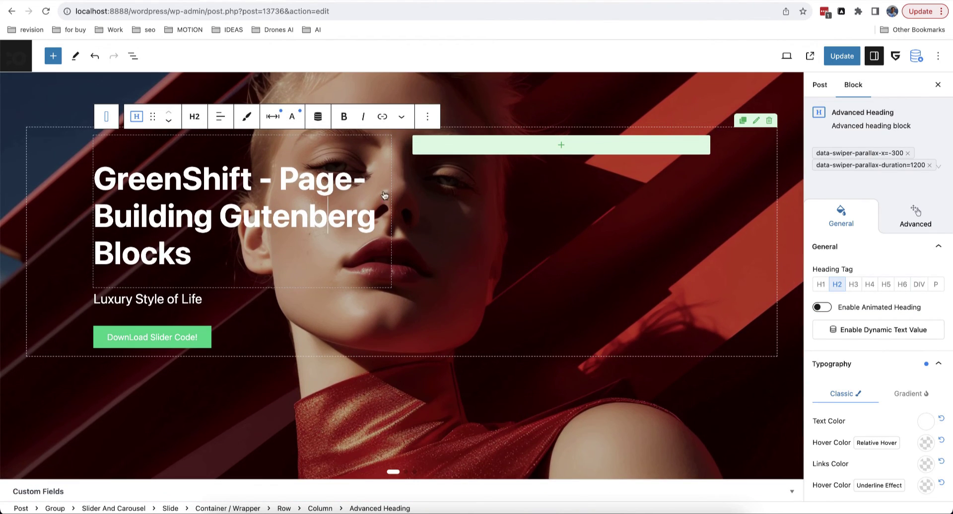
left_click(855, 175)
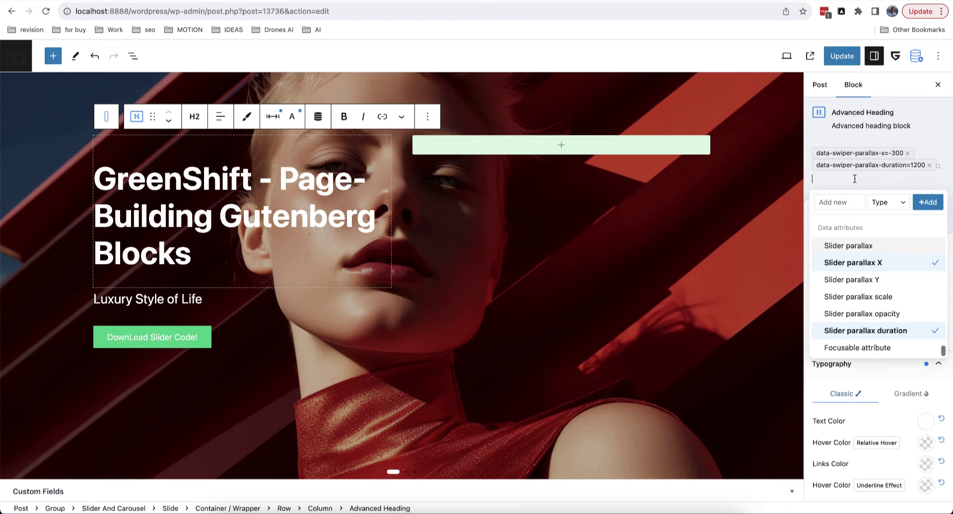
left_click(875, 208)
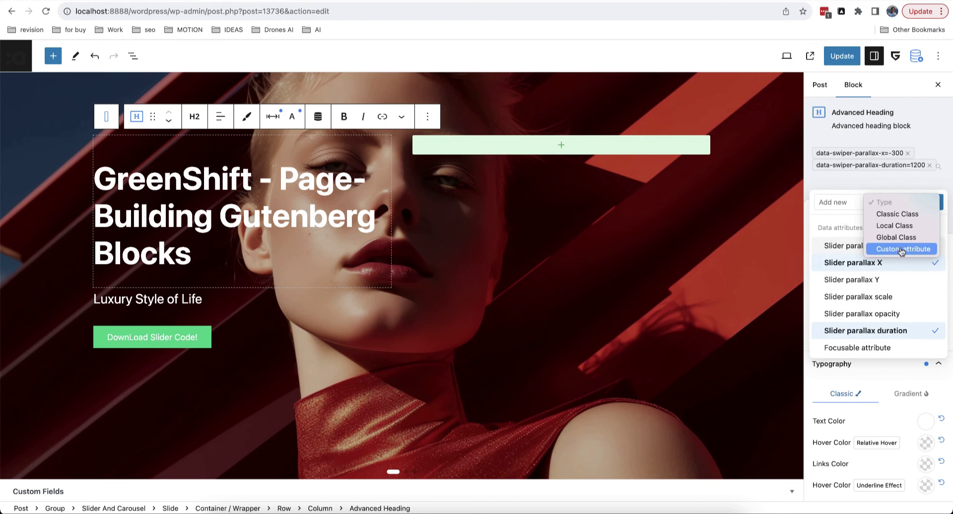
key("Escape")
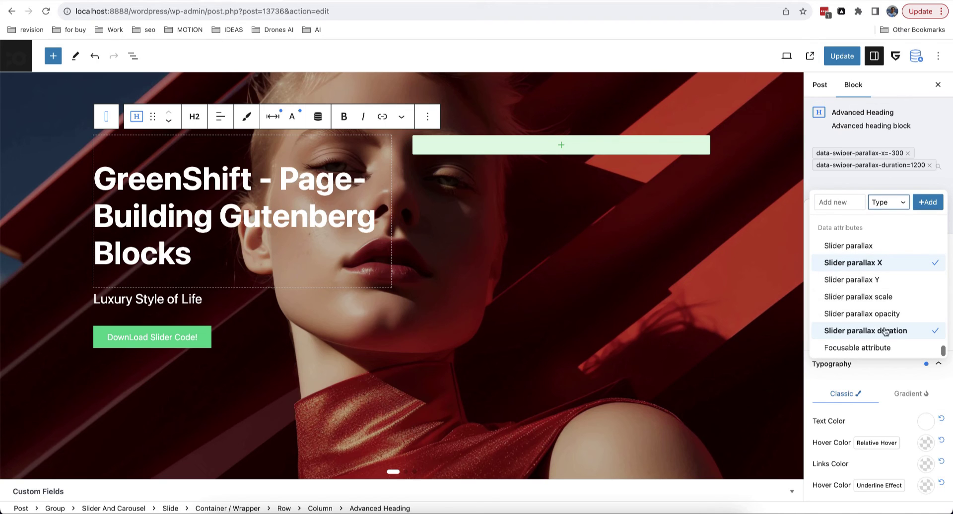
left_click(861, 138)
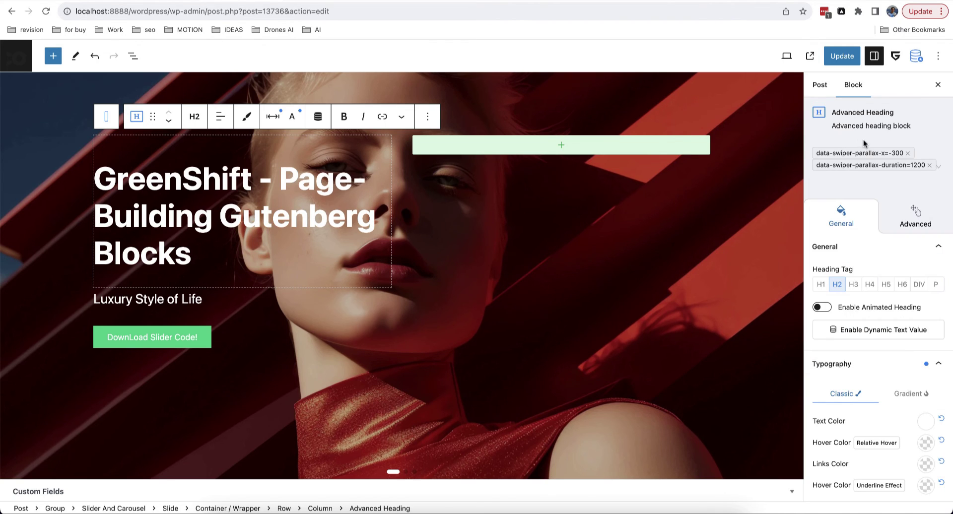
left_click(850, 155)
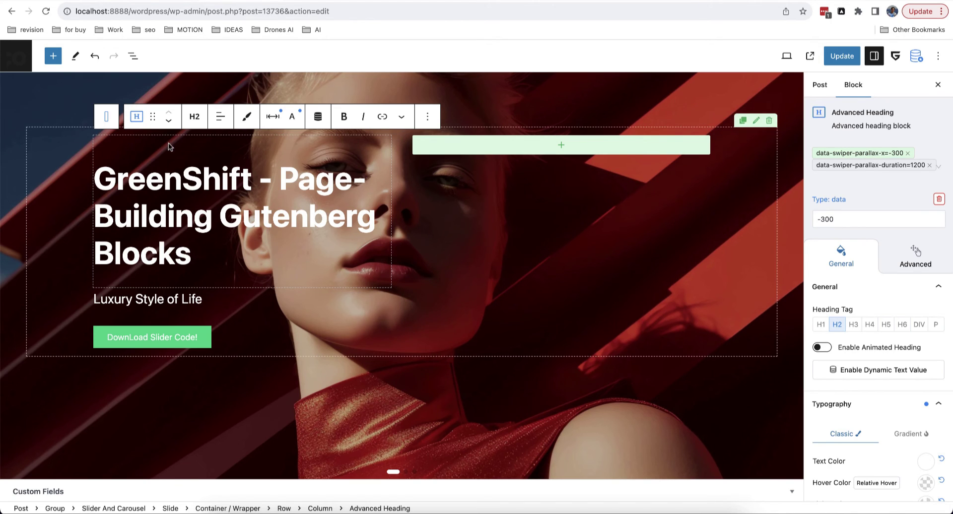
- Select the Slider And Carousel block, review its 71% image parallax effect, and update the post
left_click(133, 56)
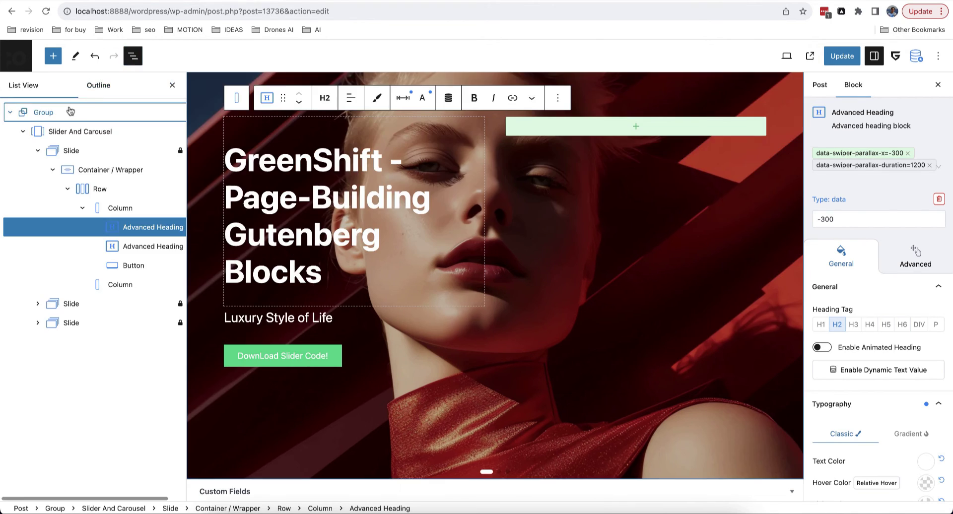
left_click(80, 131)
left_click(172, 85)
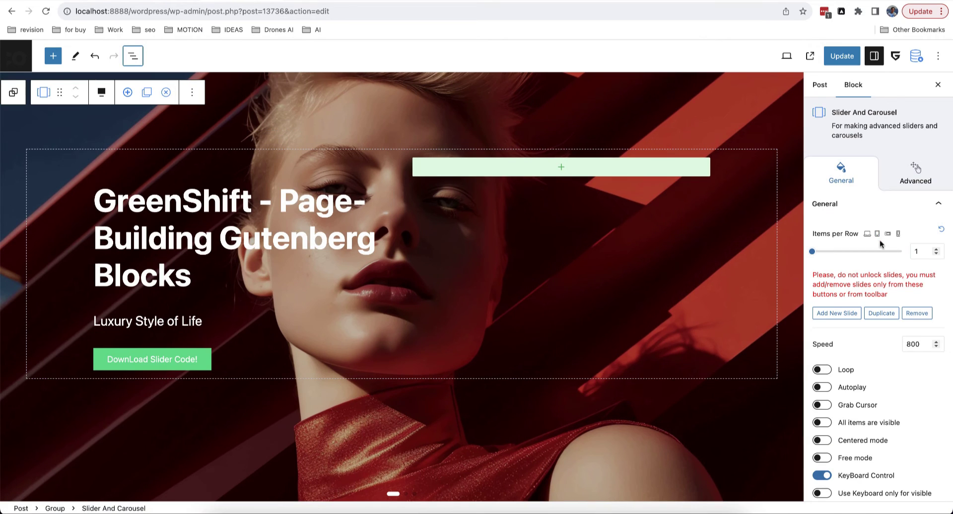
scroll(880, 240, "down", 10)
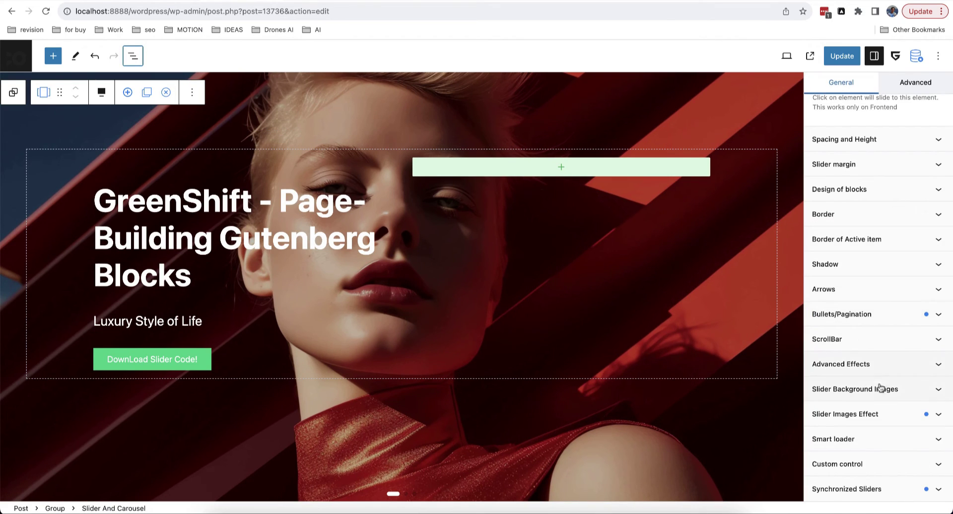
left_click(880, 422)
scroll(881, 420, "down", 4)
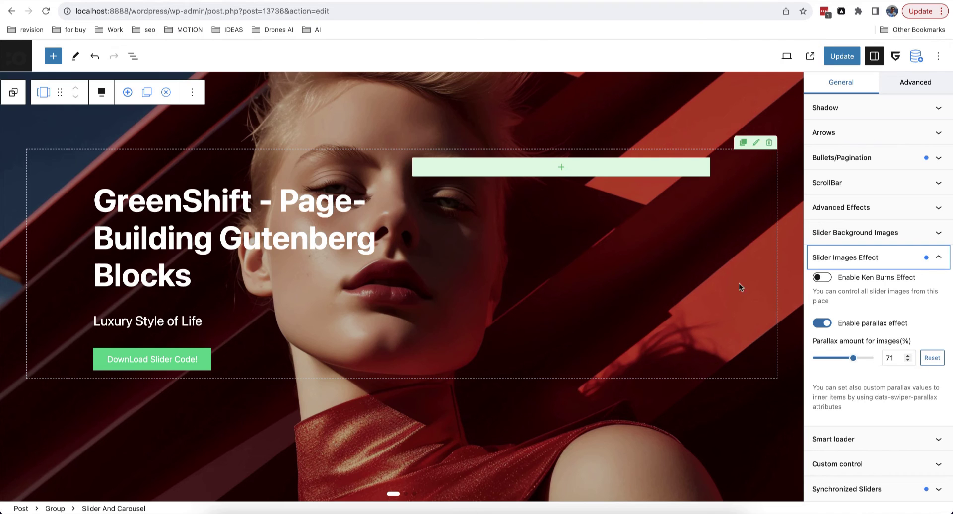
left_click(842, 56)
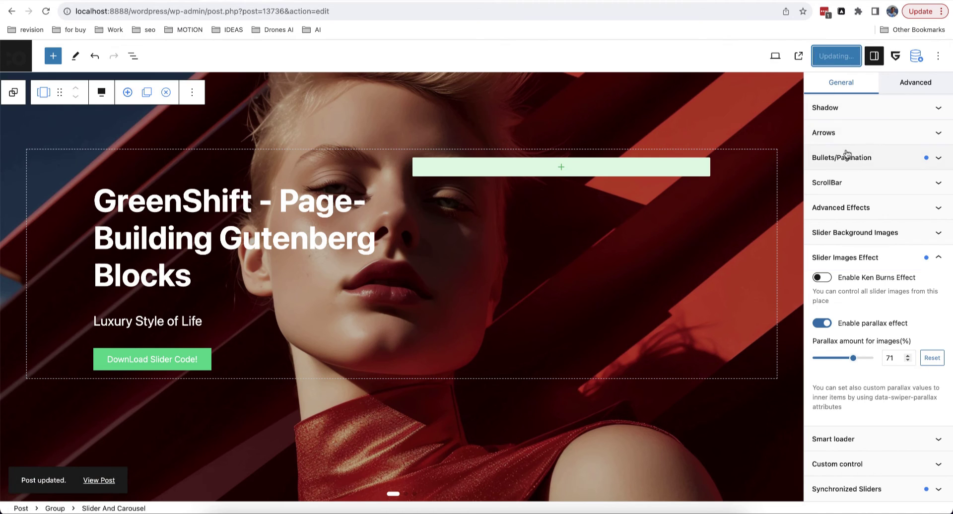
- Go to the GreenShift Stylebook and scroll through its classes
right_click(106, 480)
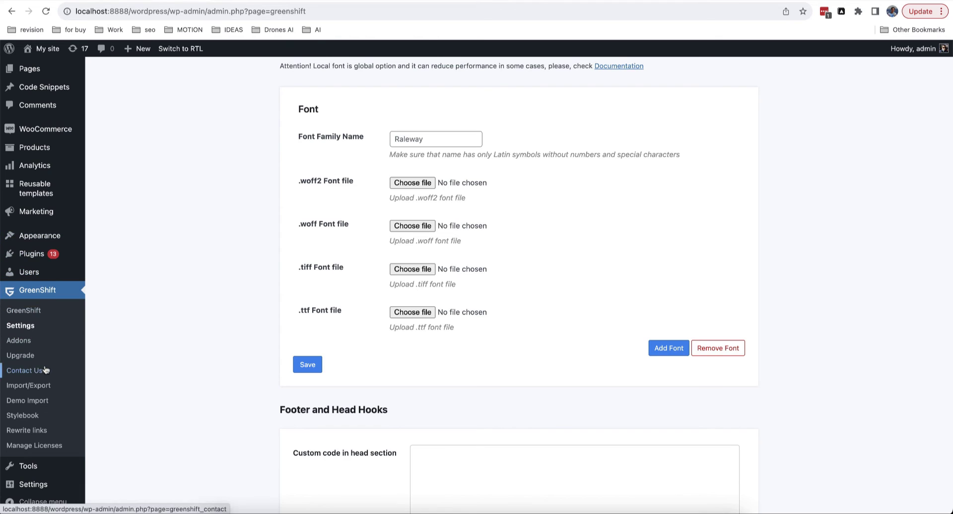
left_click(37, 416)
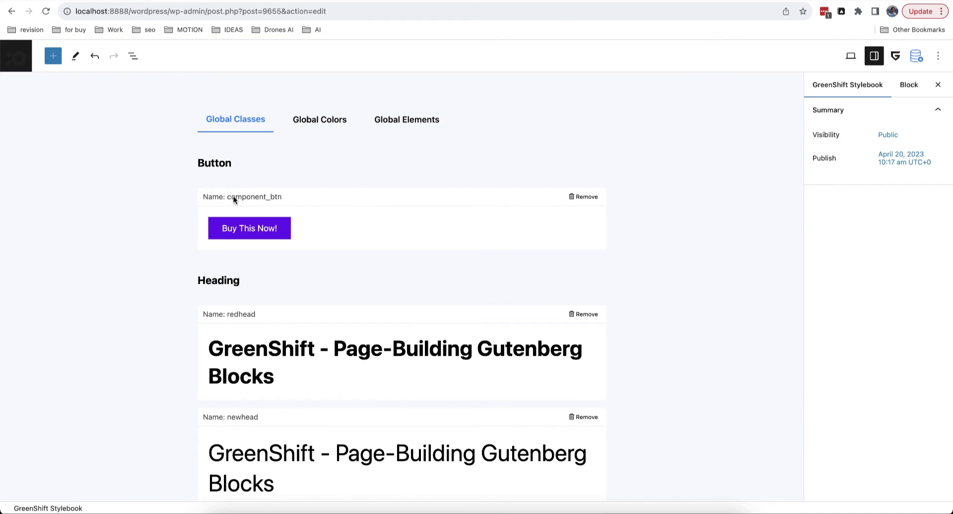
scroll(335, 221, "down", 5)
scroll(336, 221, "up", 4)
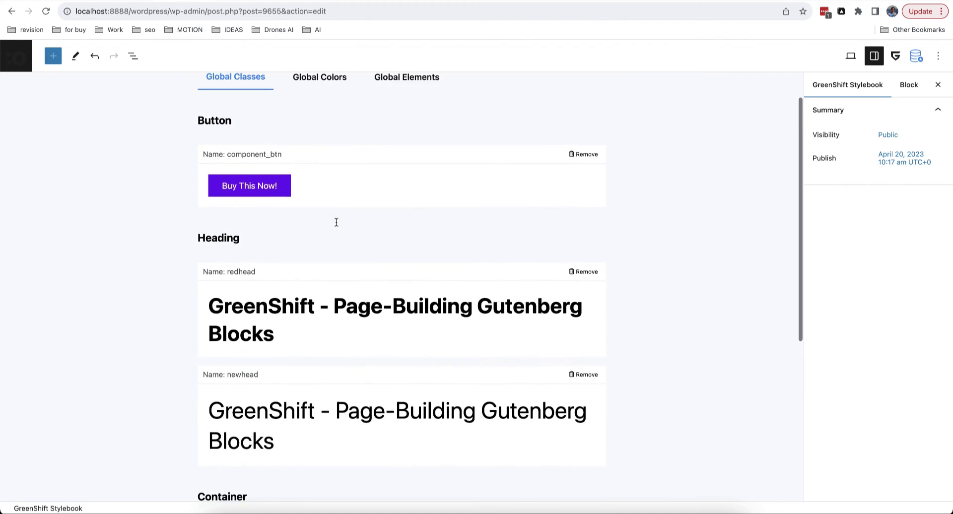
scroll(336, 221, "down", 3)
scroll(335, 226, "down", 2)
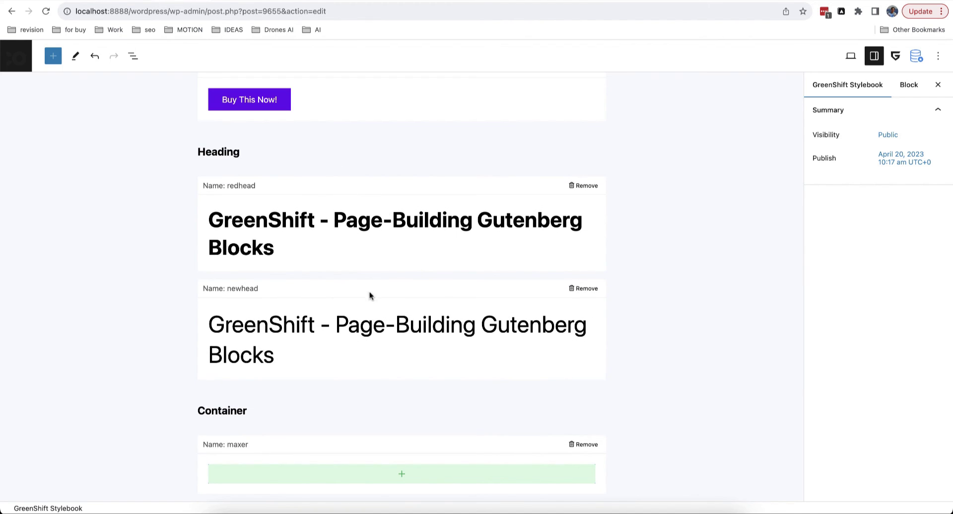
- Give the newhead heading class a 40 px font size and red DA1313 text, and save it
left_click(376, 325)
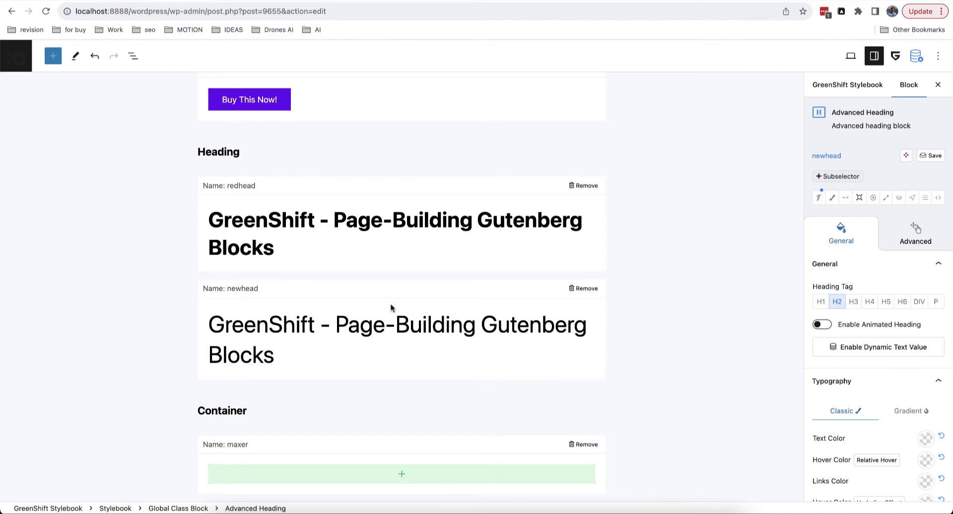
left_click(815, 199)
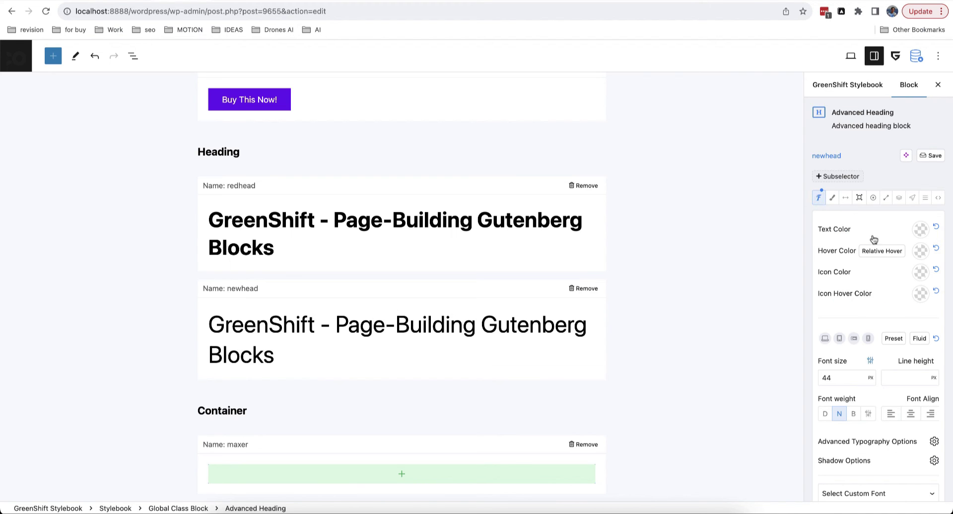
double_click(839, 372)
type("40")
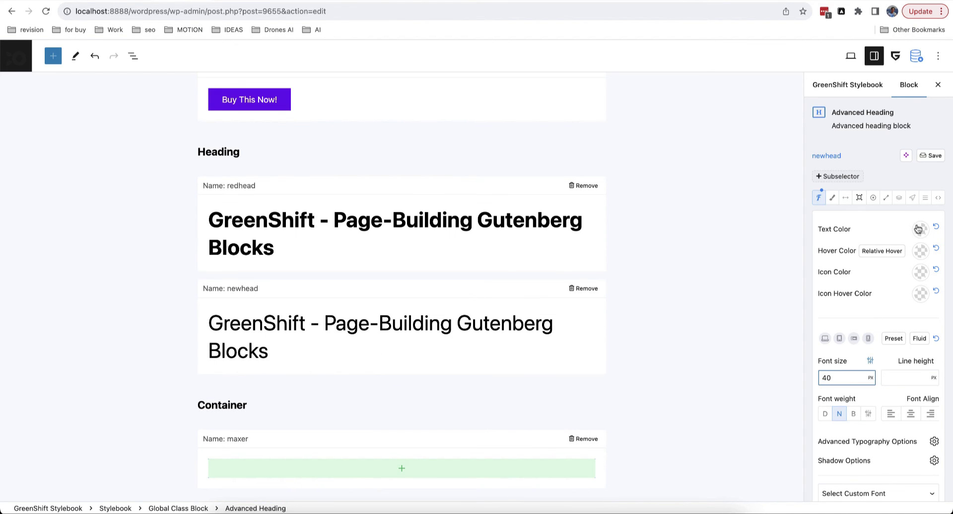
left_click(921, 229)
left_click(917, 269)
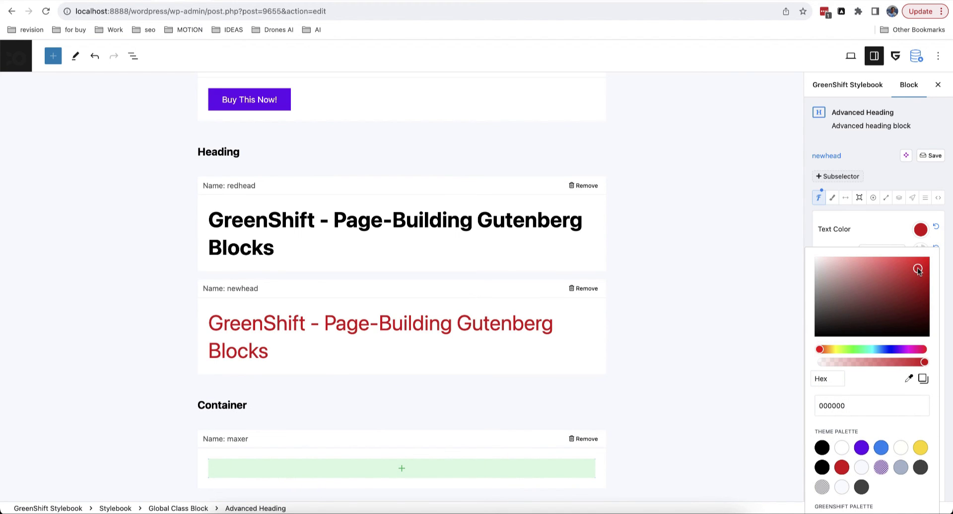
left_click(880, 225)
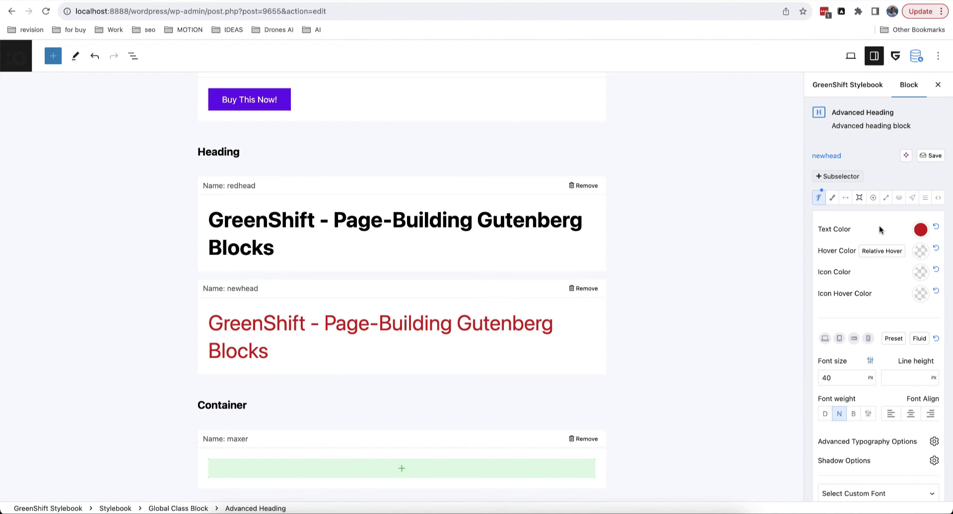
left_click(934, 157)
scroll(669, 300, "down", 3)
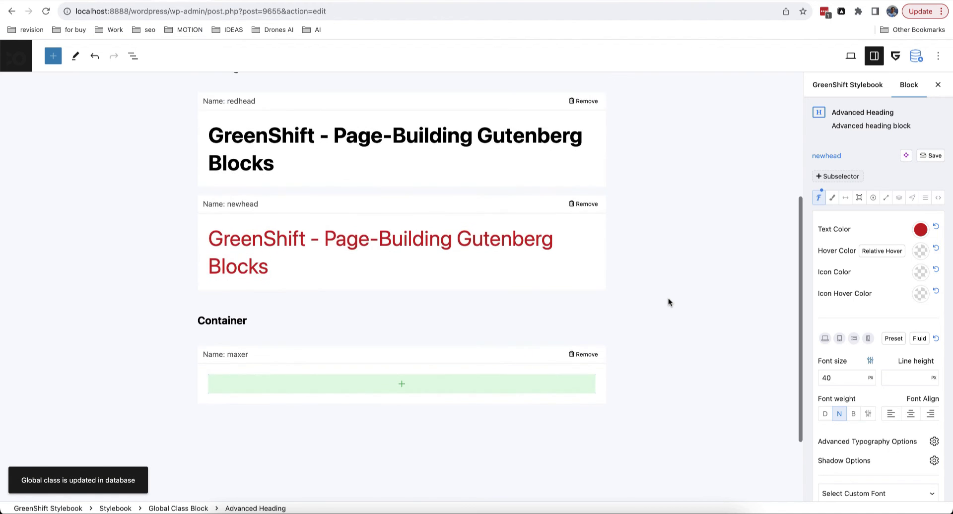
scroll(668, 302, "up", 8)
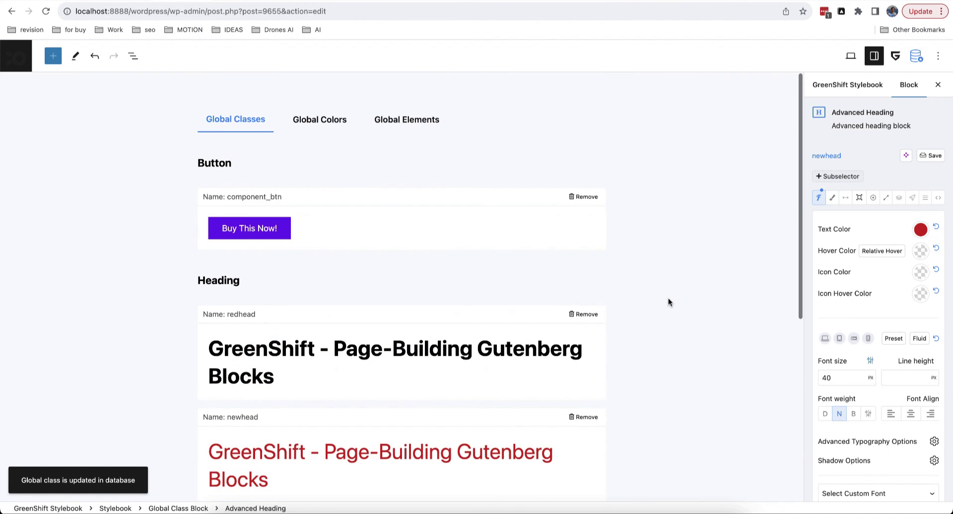
- Browse the Global Colors presets and the Global Elements headings, including the H1 element
left_click(336, 128)
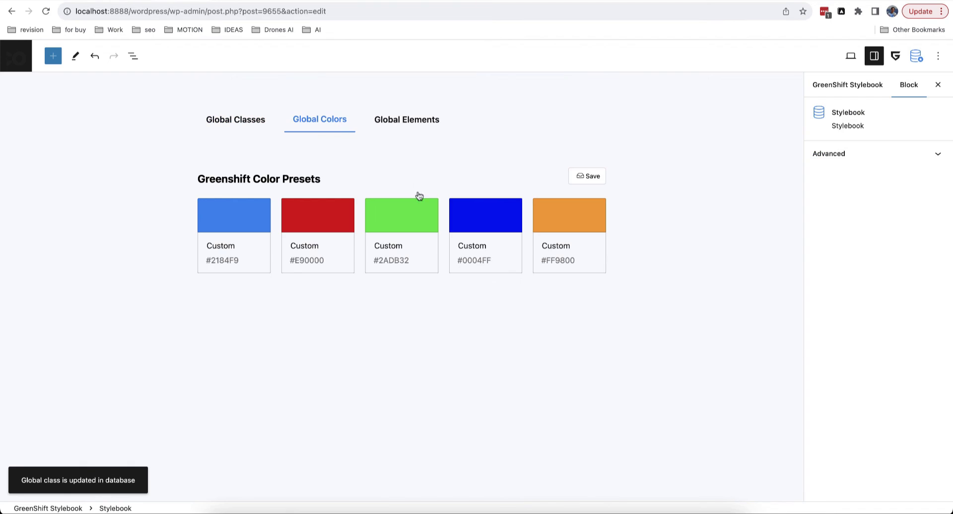
left_click(417, 124)
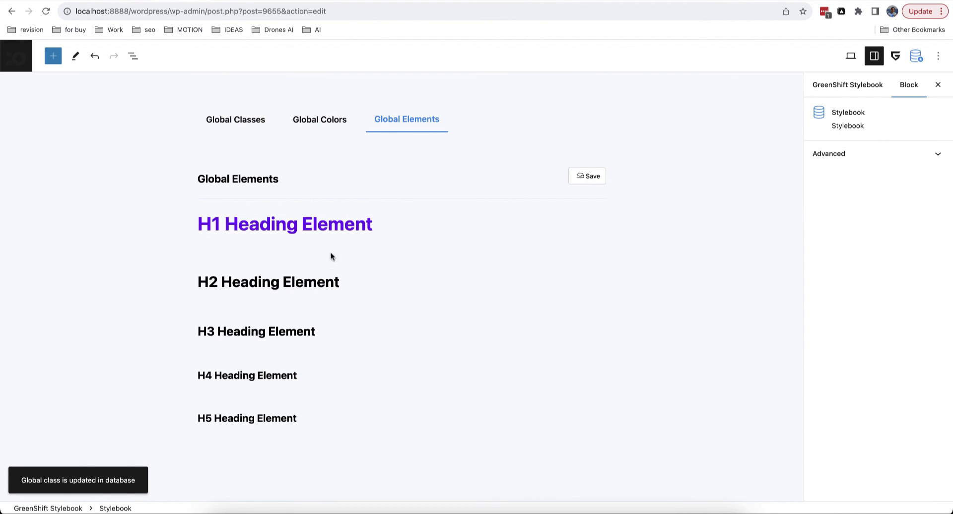
left_click(342, 223)
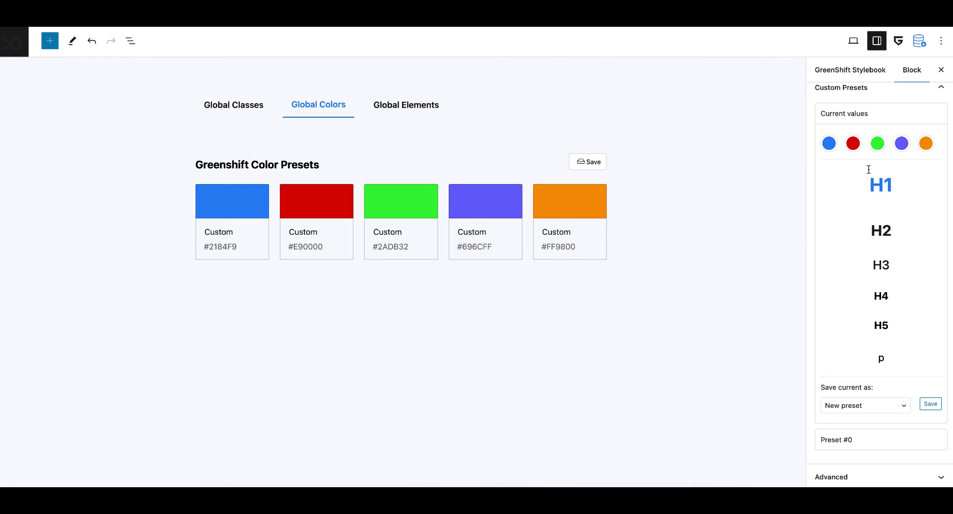
left_click(428, 114)
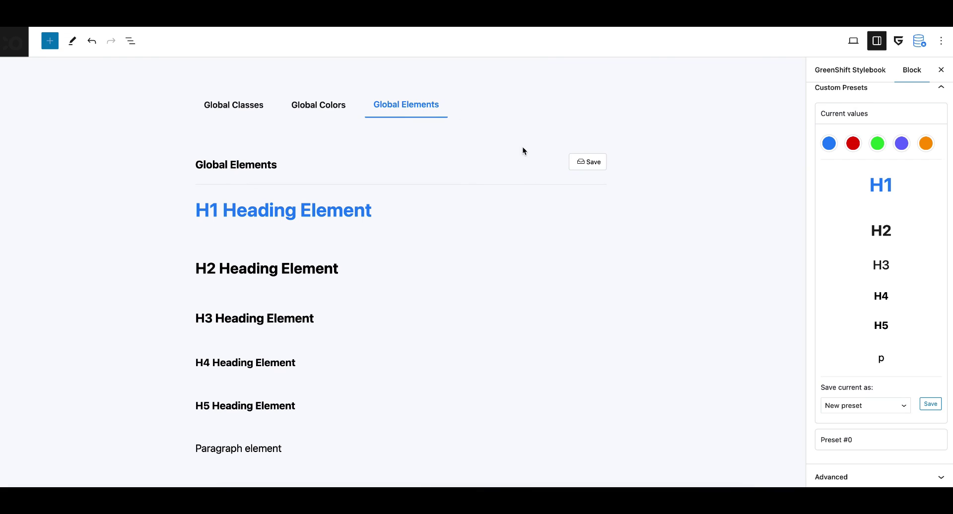
- Enlarge the blue H1 heading element's font size to about 37 px
scroll(305, 265, "down", 3)
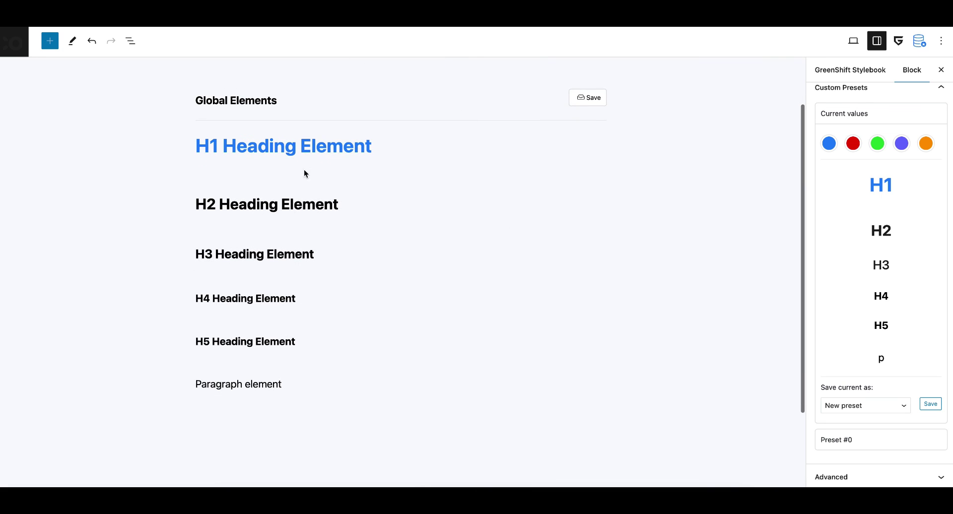
left_click(315, 148)
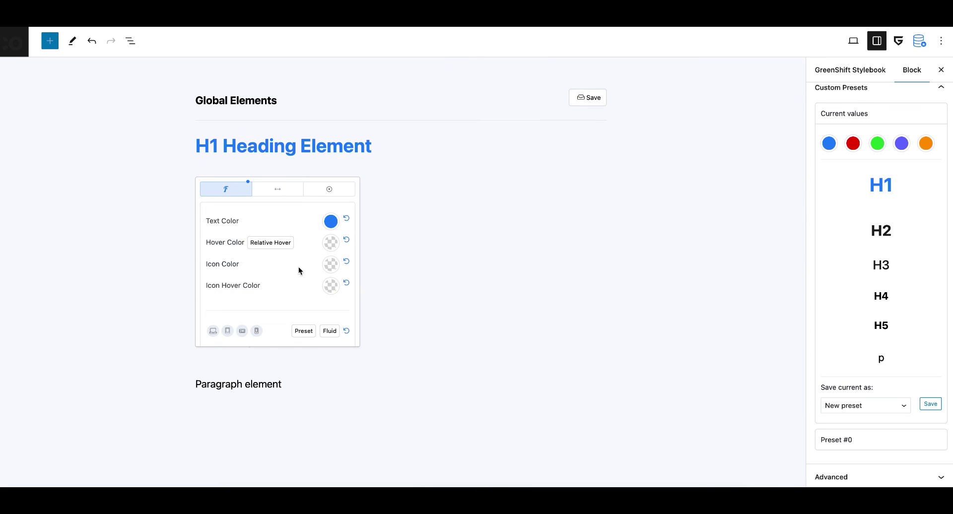
scroll(265, 268, "down", 5)
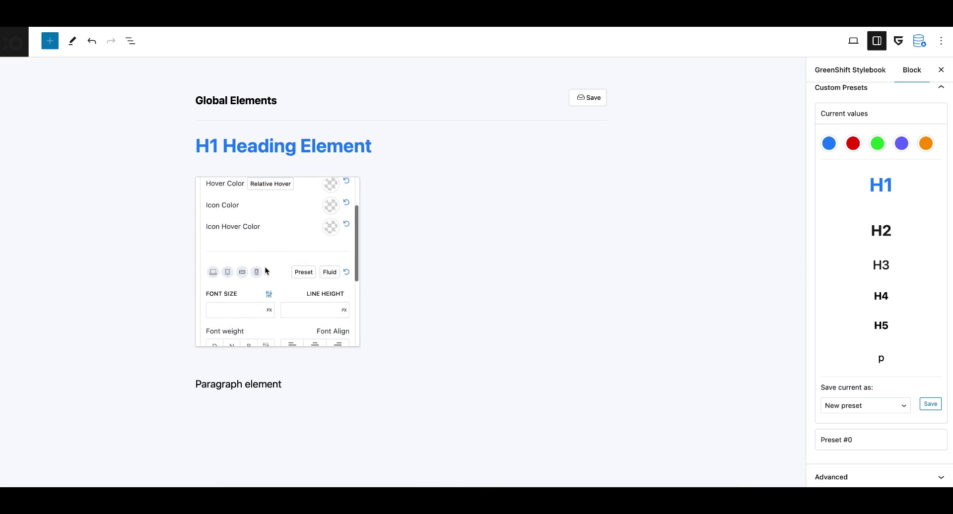
left_click(245, 273)
left_click_drag(246, 273, 246, 256)
- Close the H1 style popup, review Preset #0's colours and headings, and leave the editor
left_click(505, 258)
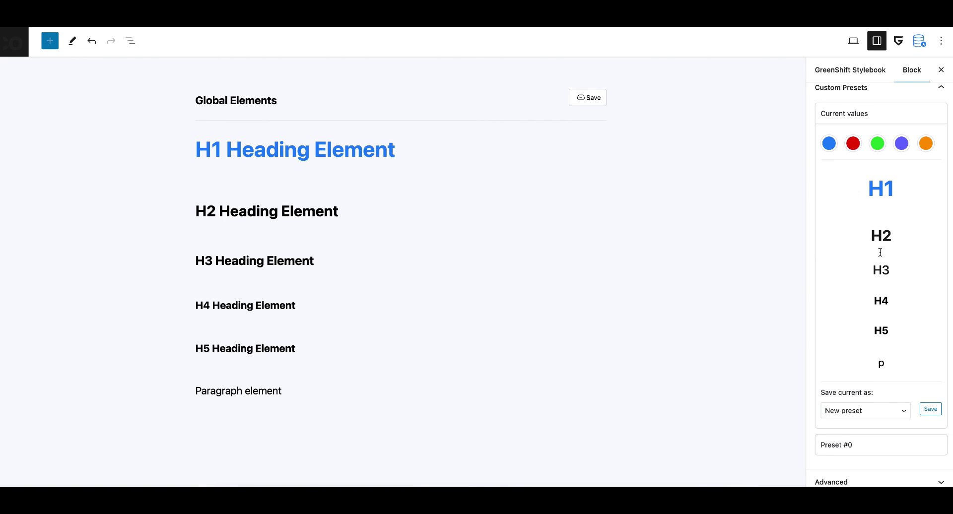
scroll(881, 259, "down", 1)
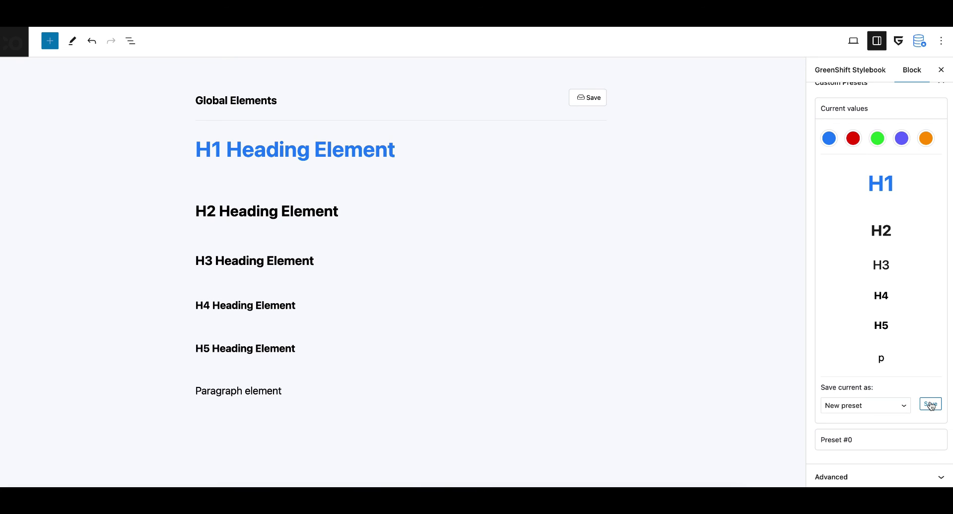
left_click(887, 441)
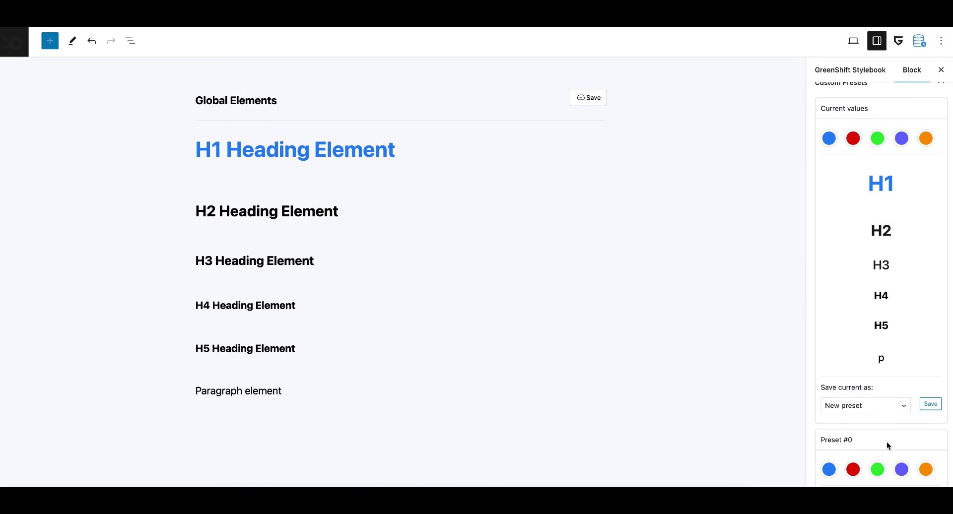
scroll(887, 442, "down", 5)
scroll(887, 442, "down", 2)
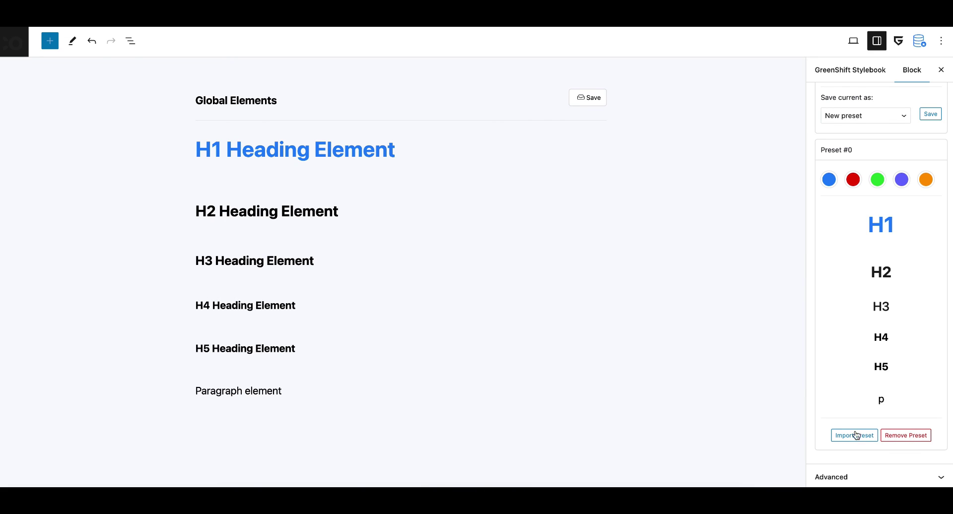
scroll(870, 410, "up", 7)
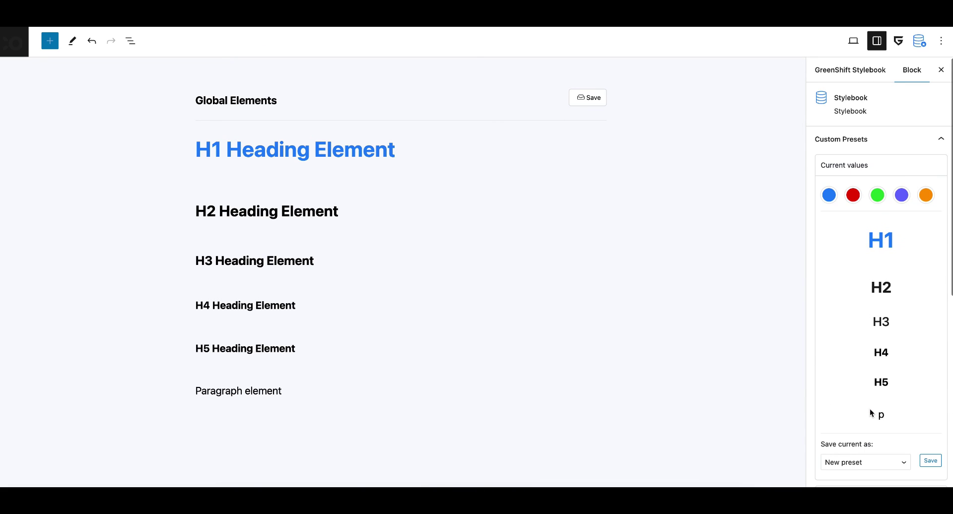
left_click(20, 51)
- Confirm leaving and show GreenShift's Import/Export page on the Greenshift Global tab
left_click(496, 172)
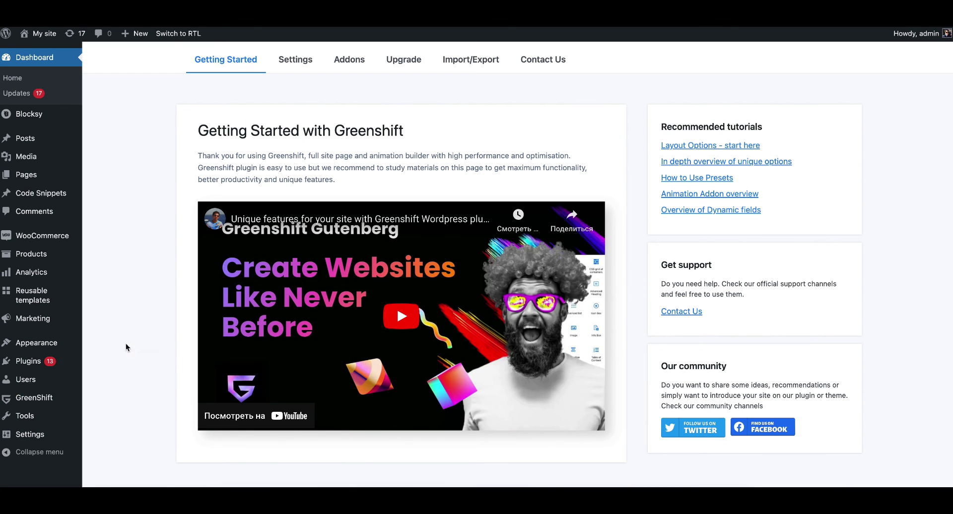
mouse_move(69, 397)
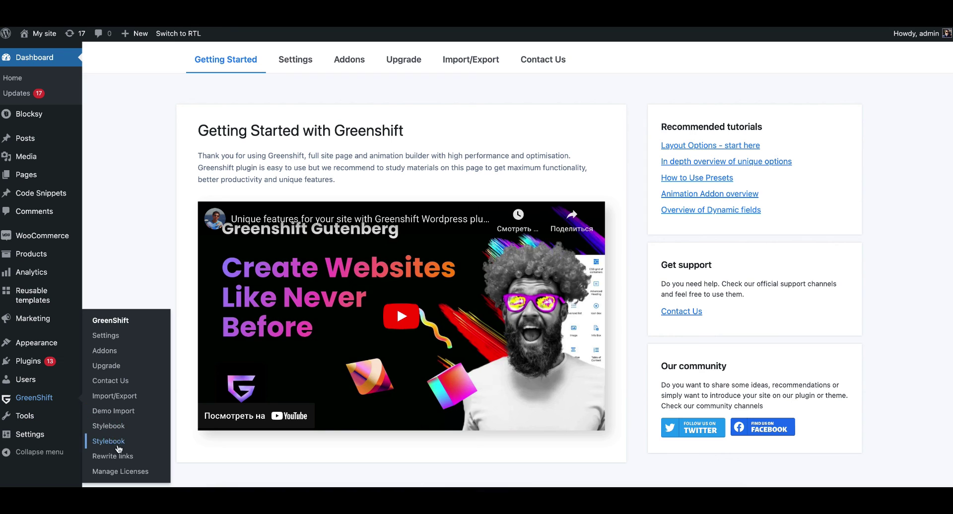
left_click(117, 396)
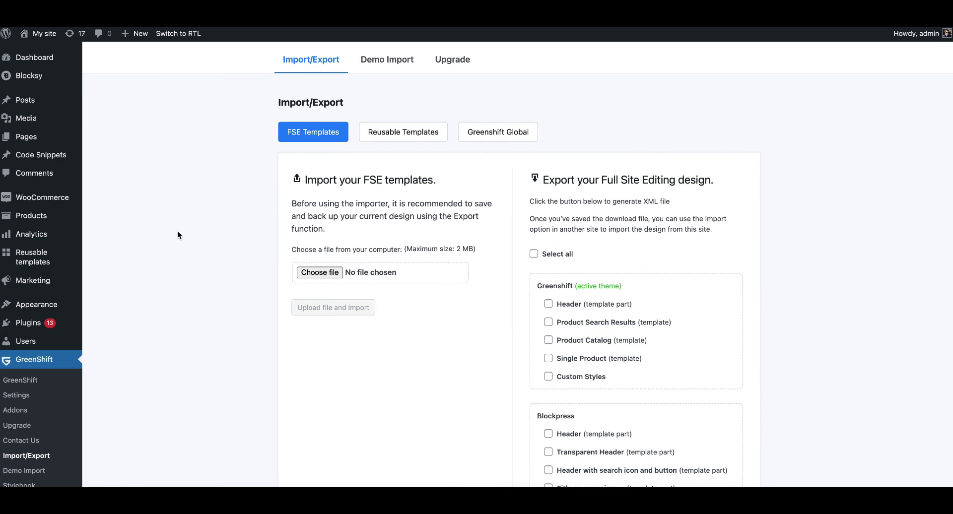
left_click(491, 128)
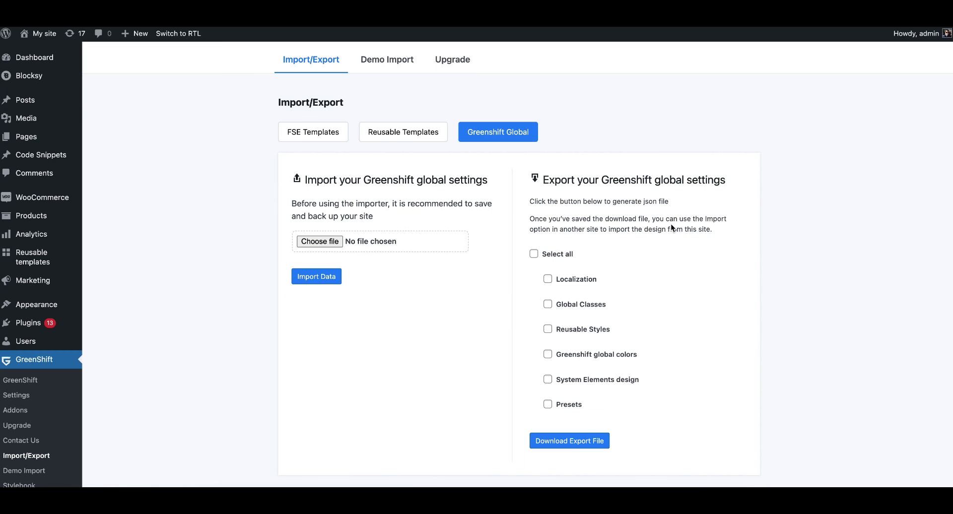